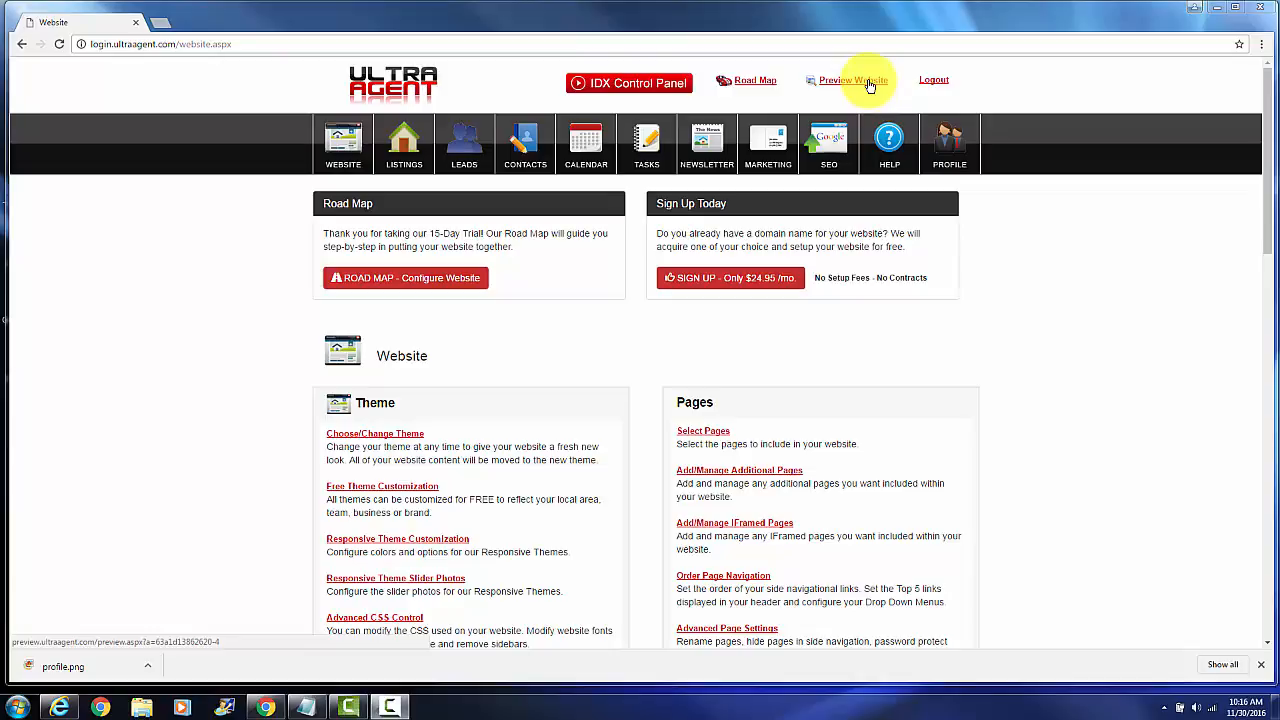
Preview the website and examine the home page's empty content area, then close the preview
click(868, 82)
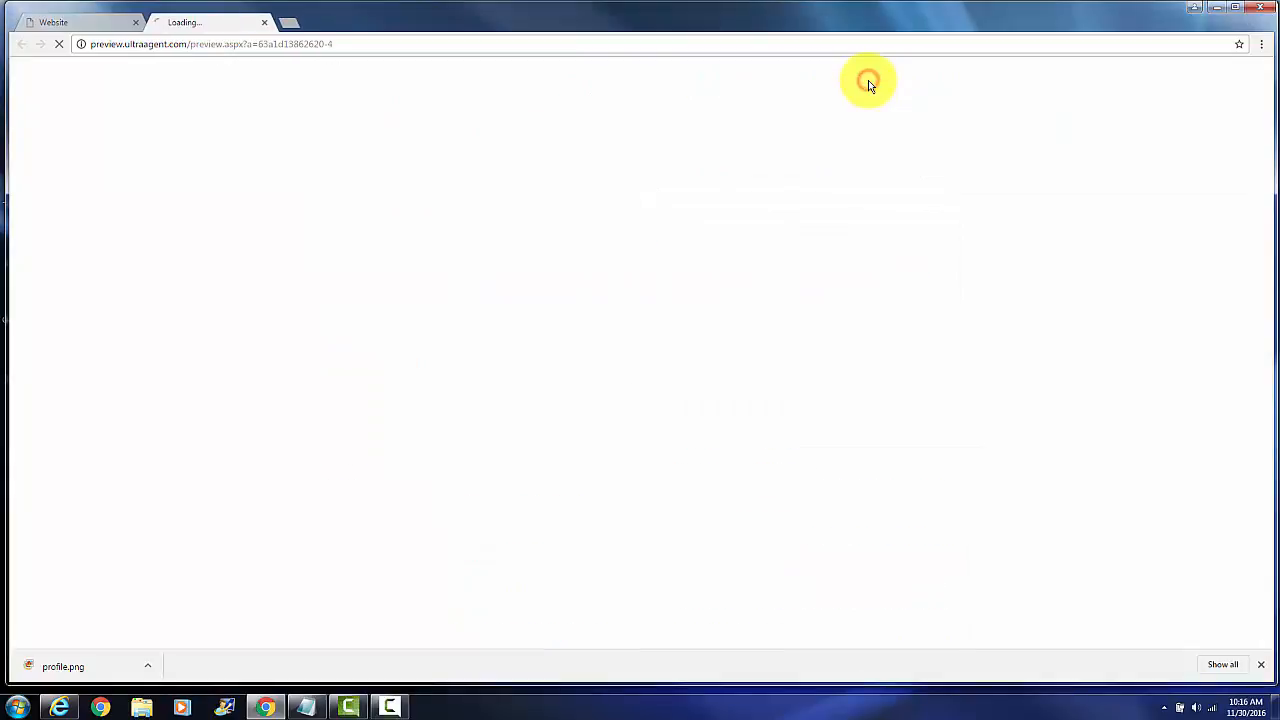
scroll(1065, 345, down, 3)
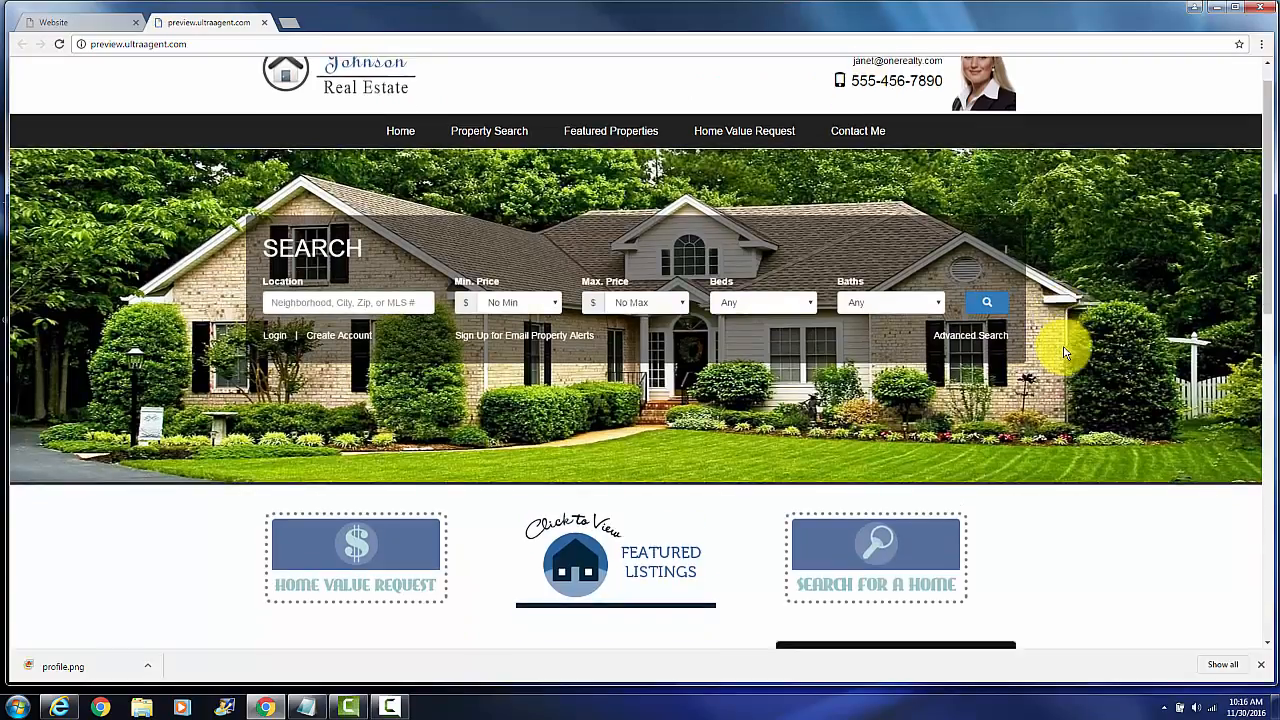
scroll(1065, 352, down, 1)
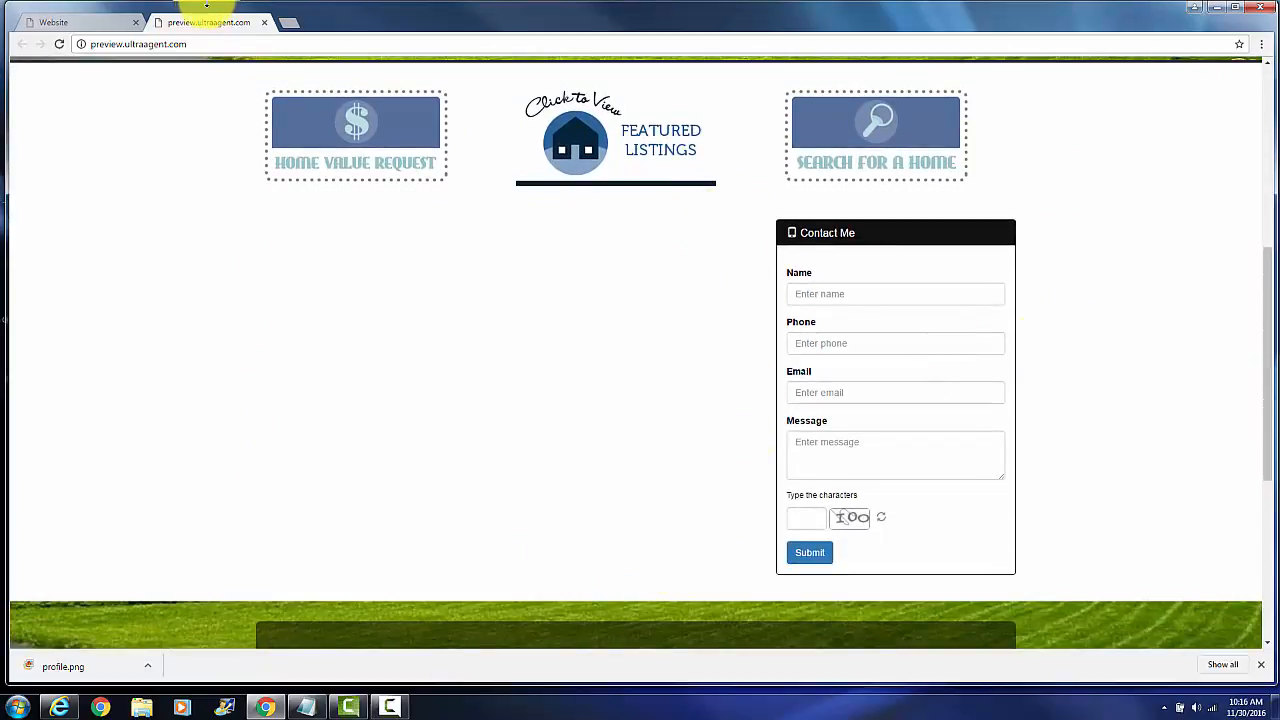
click(265, 22)
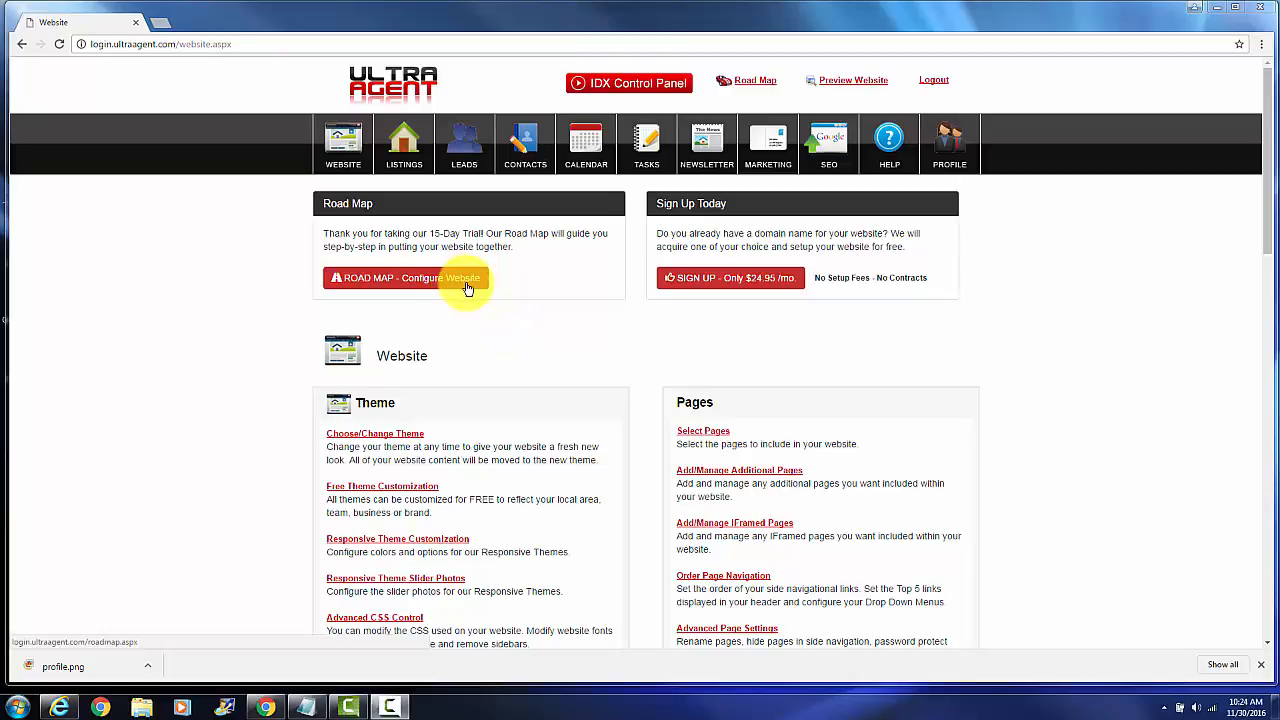
Open the Home page editor from the Road Map's Center Content section
click(752, 86)
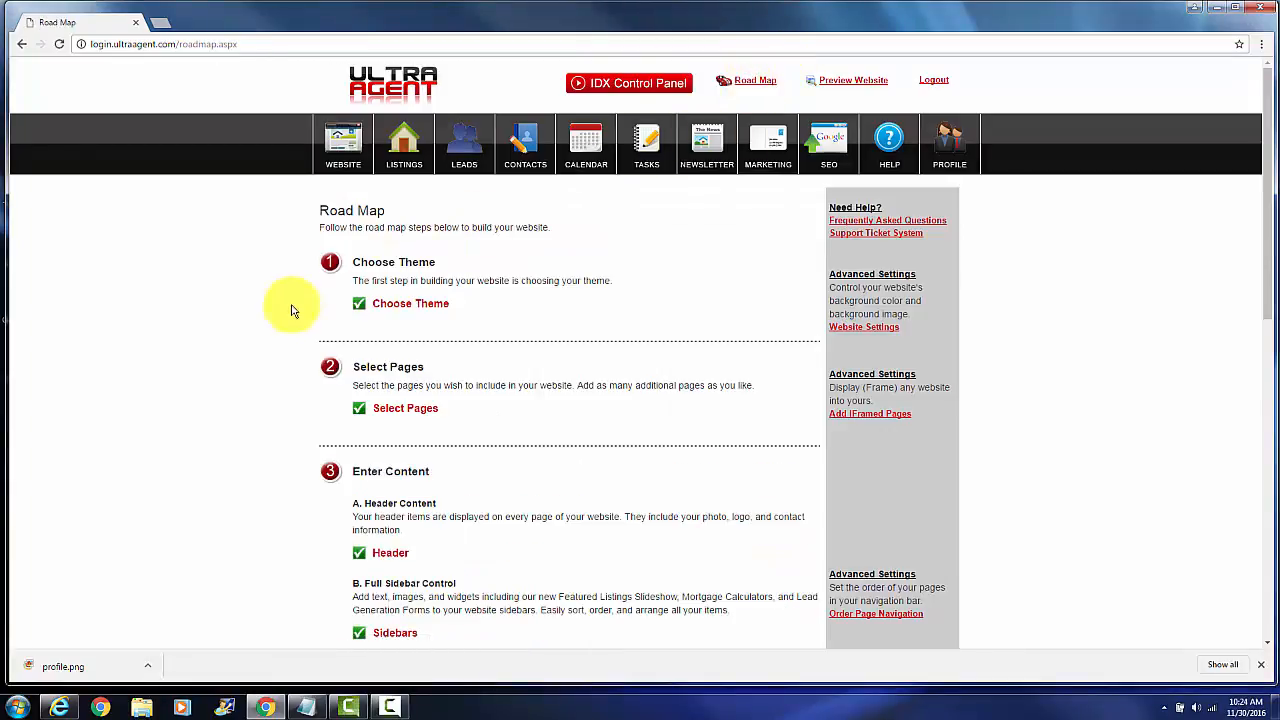
scroll(290, 330, down, 3)
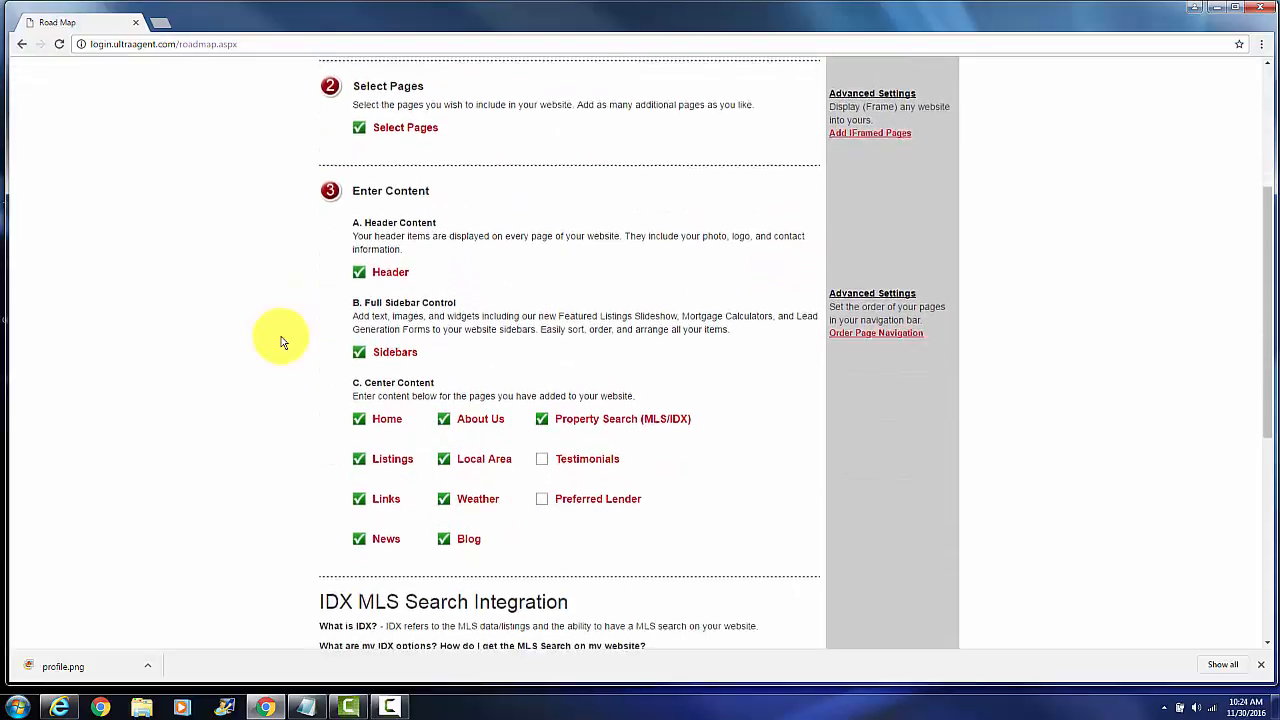
click(390, 419)
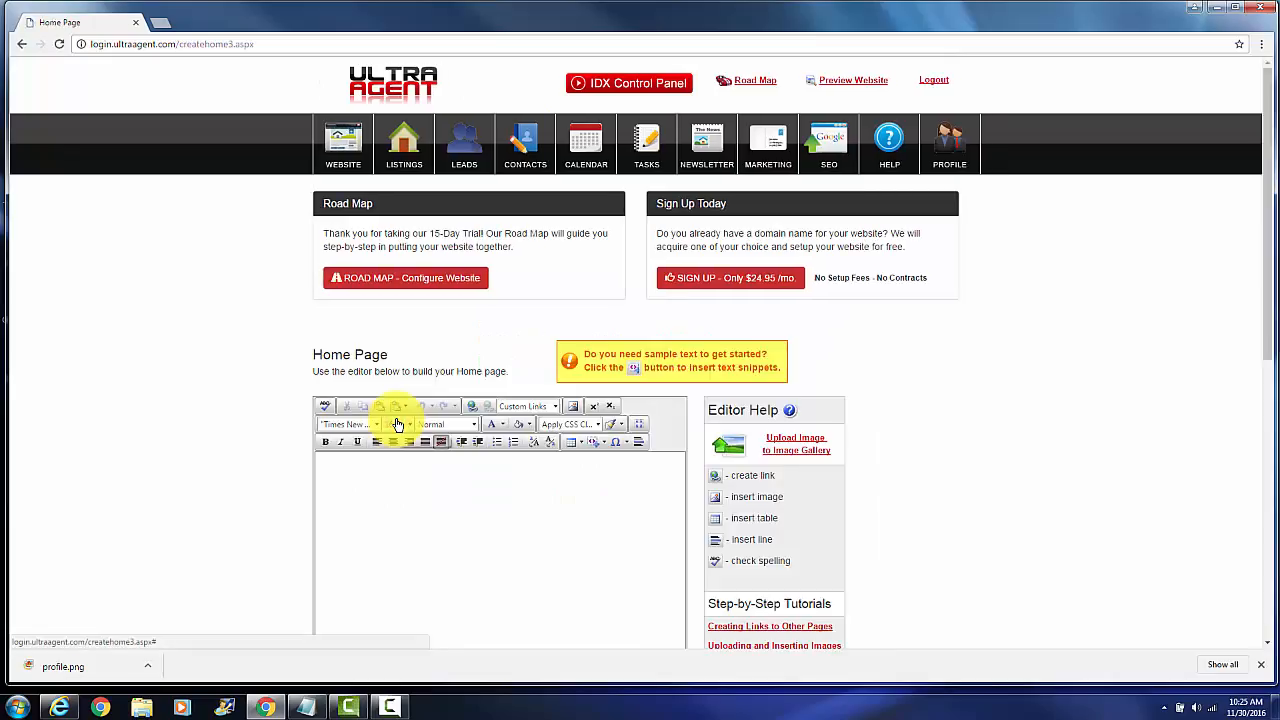
Open the Home page editor from the Center content links of the Website section
click(341, 148)
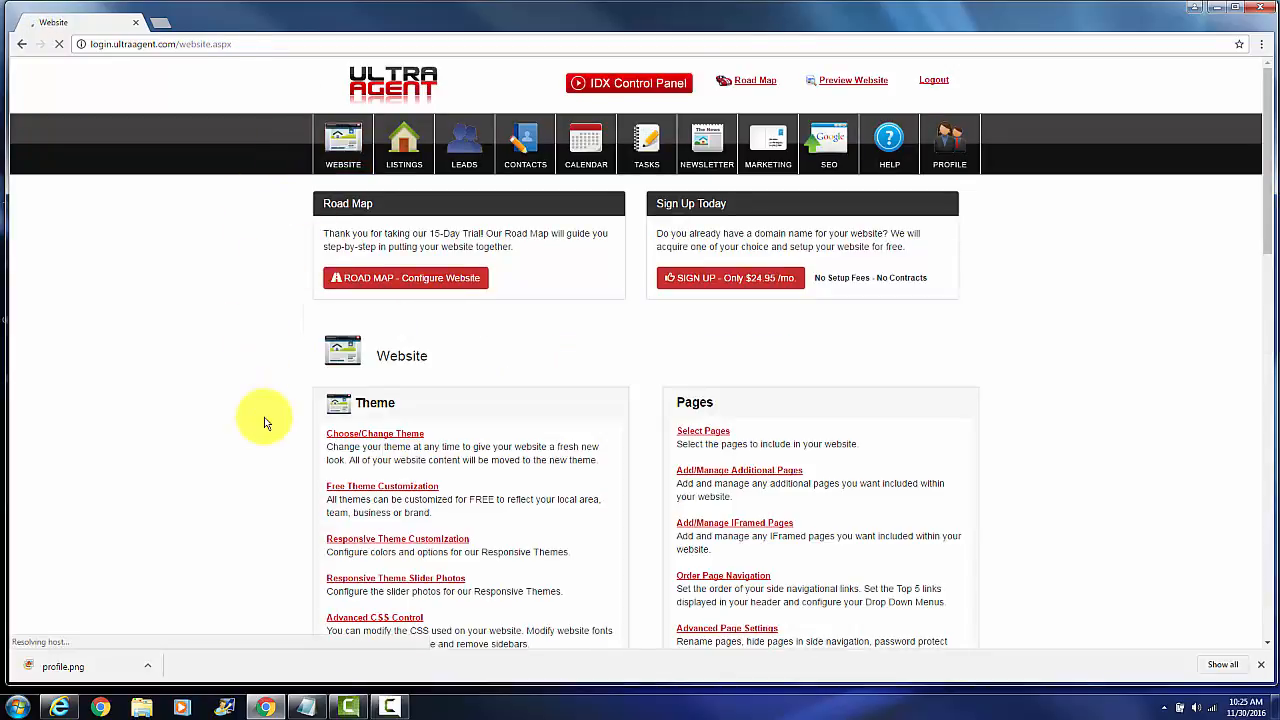
scroll(264, 423, down, 2)
scroll(264, 423, down, 4)
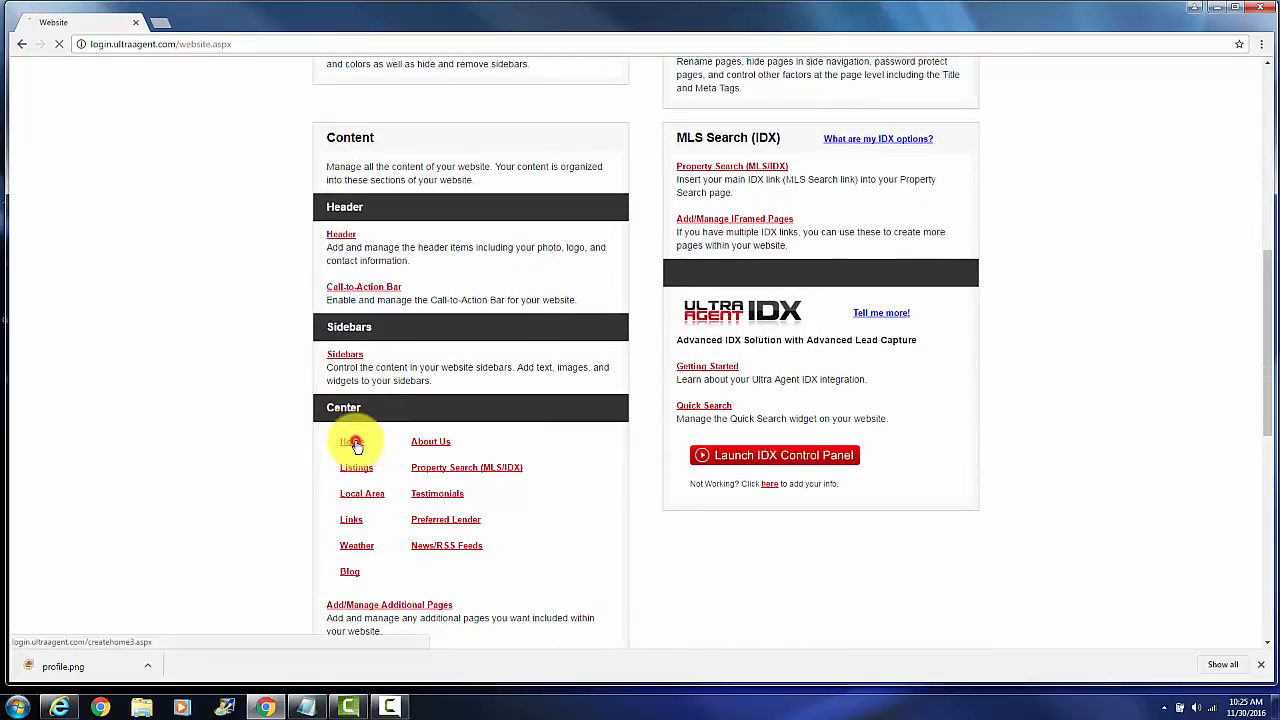
click(353, 442)
Enter "Welcome To Johnson Real Estate!" in the home page content and set its font to Arial Black
scroll(224, 423, down, 3)
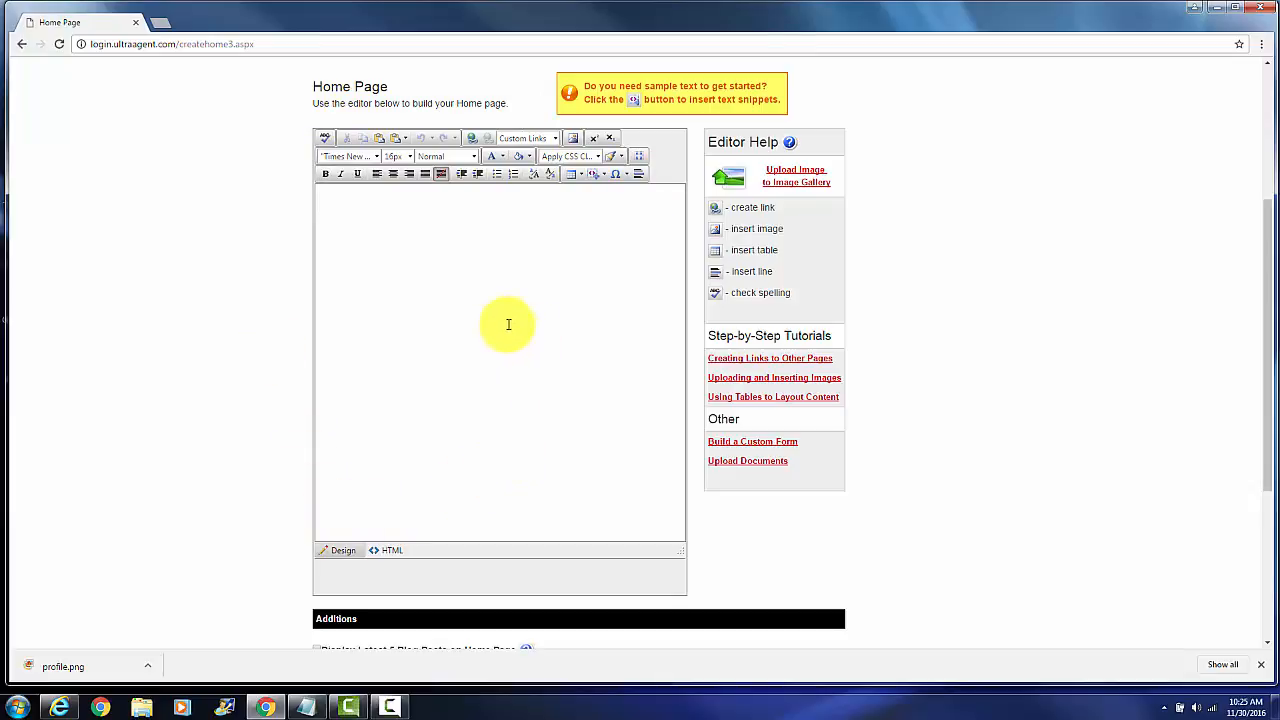
click(397, 203)
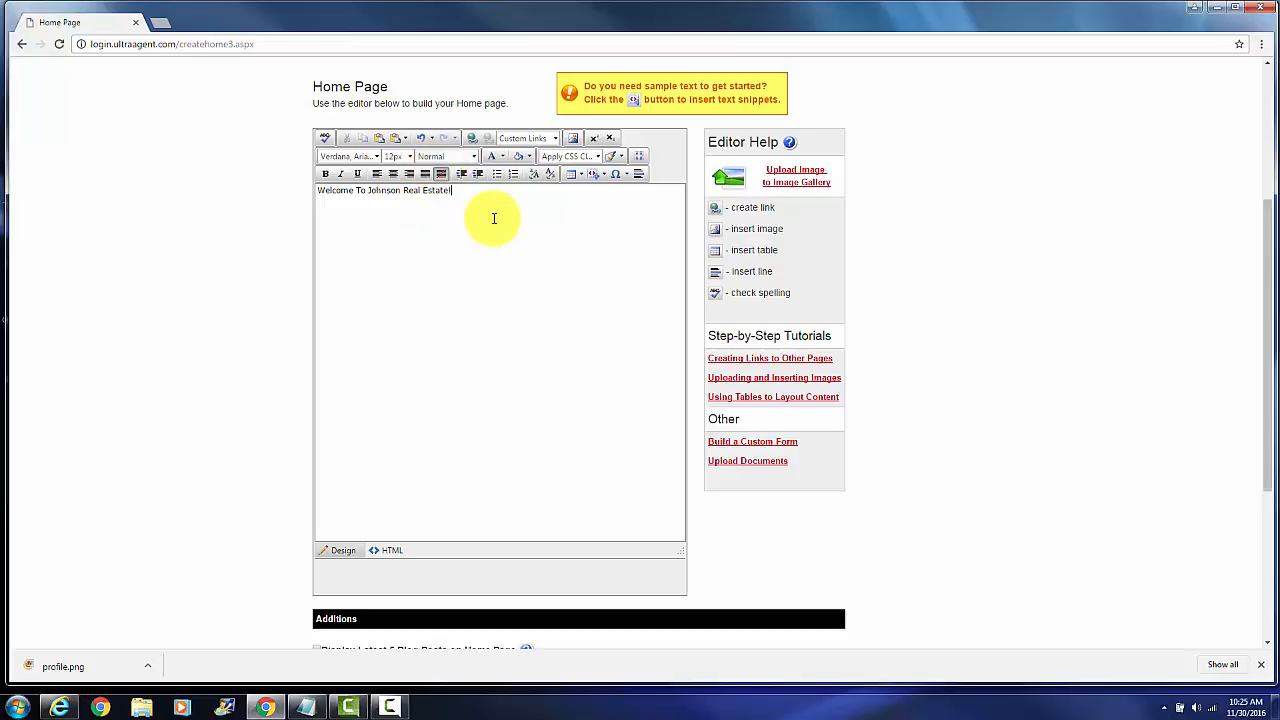
drag(465, 190, 320, 192)
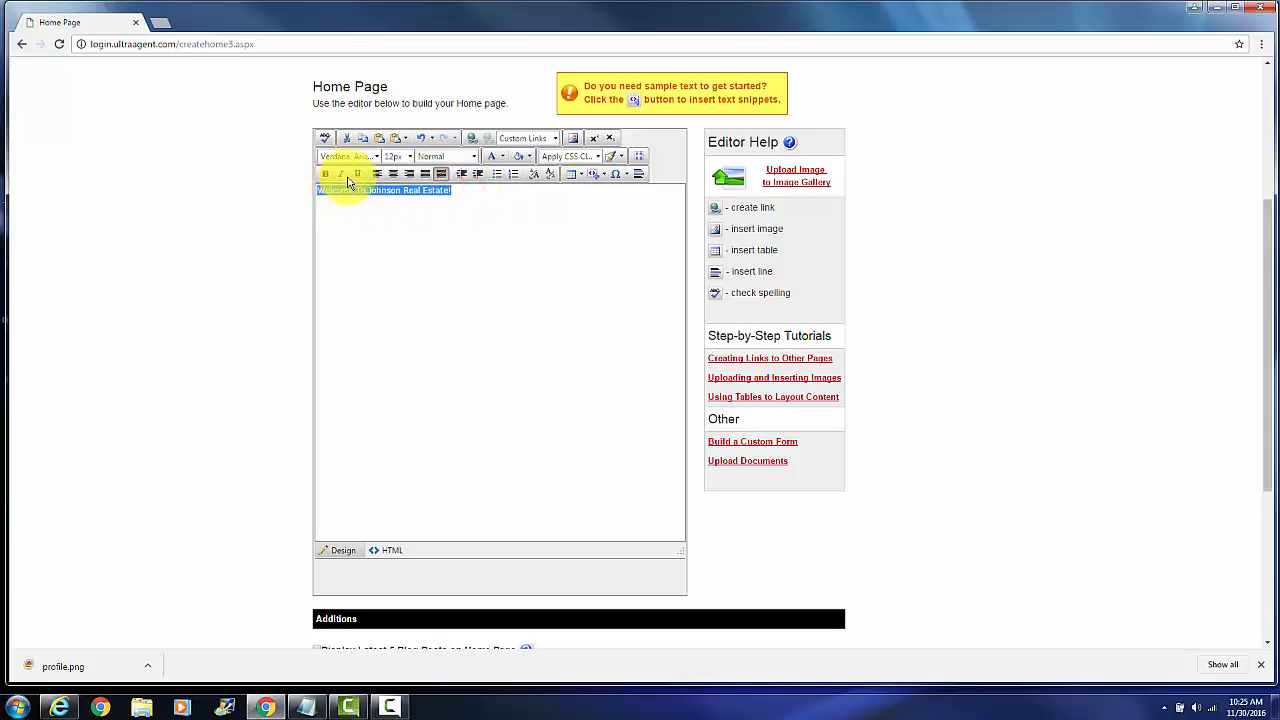
click(377, 156)
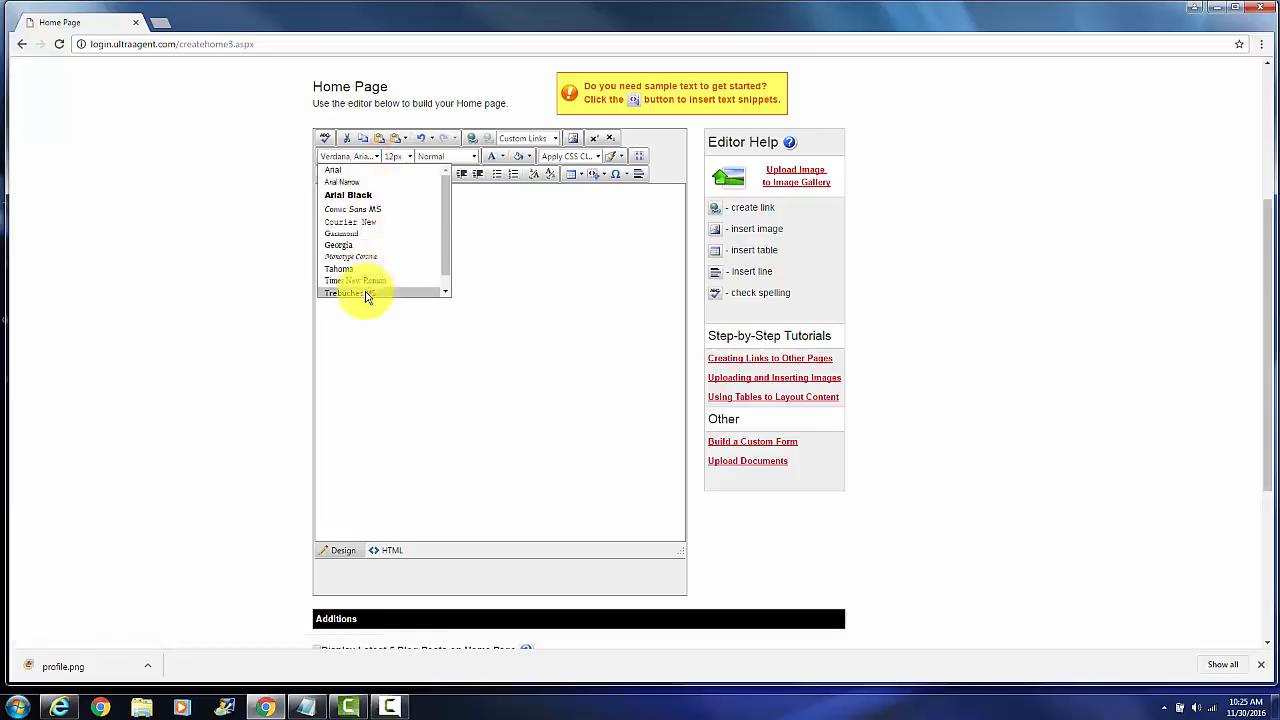
click(380, 195)
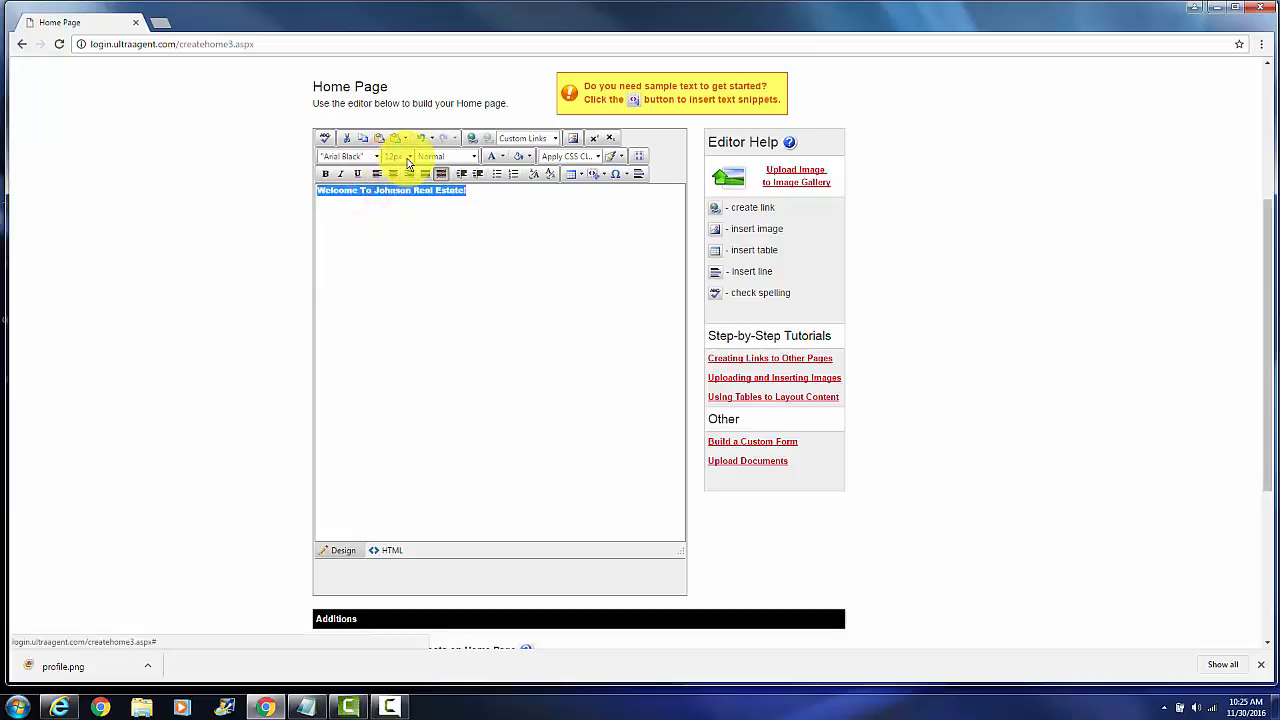
Apply the Heading 2 style to the welcome line and centre it
click(473, 157)
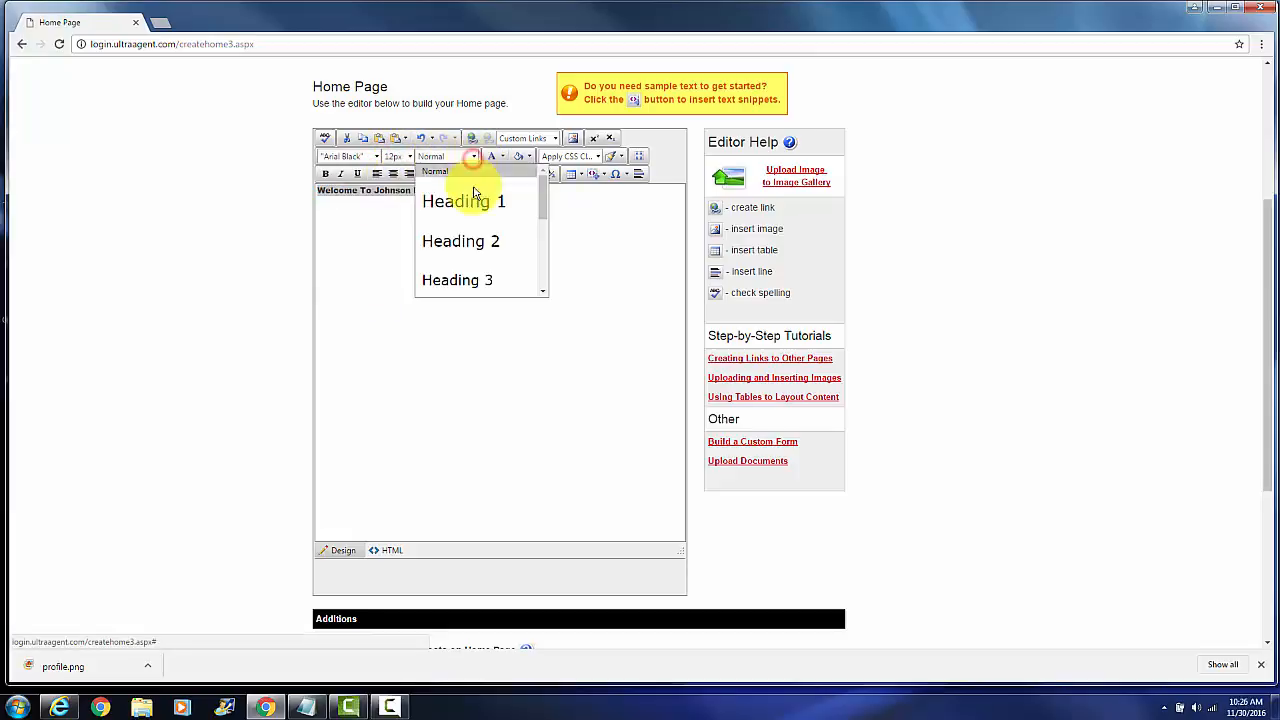
click(480, 248)
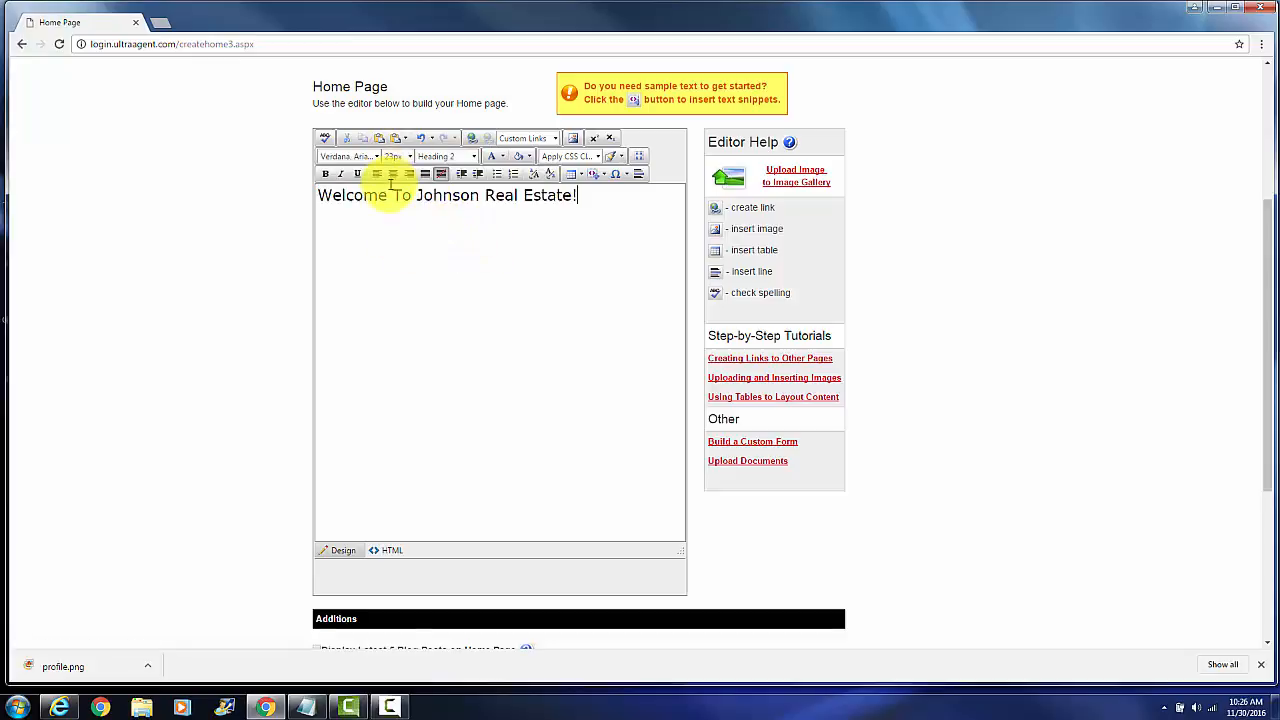
drag(591, 204, 316, 198)
click(399, 174)
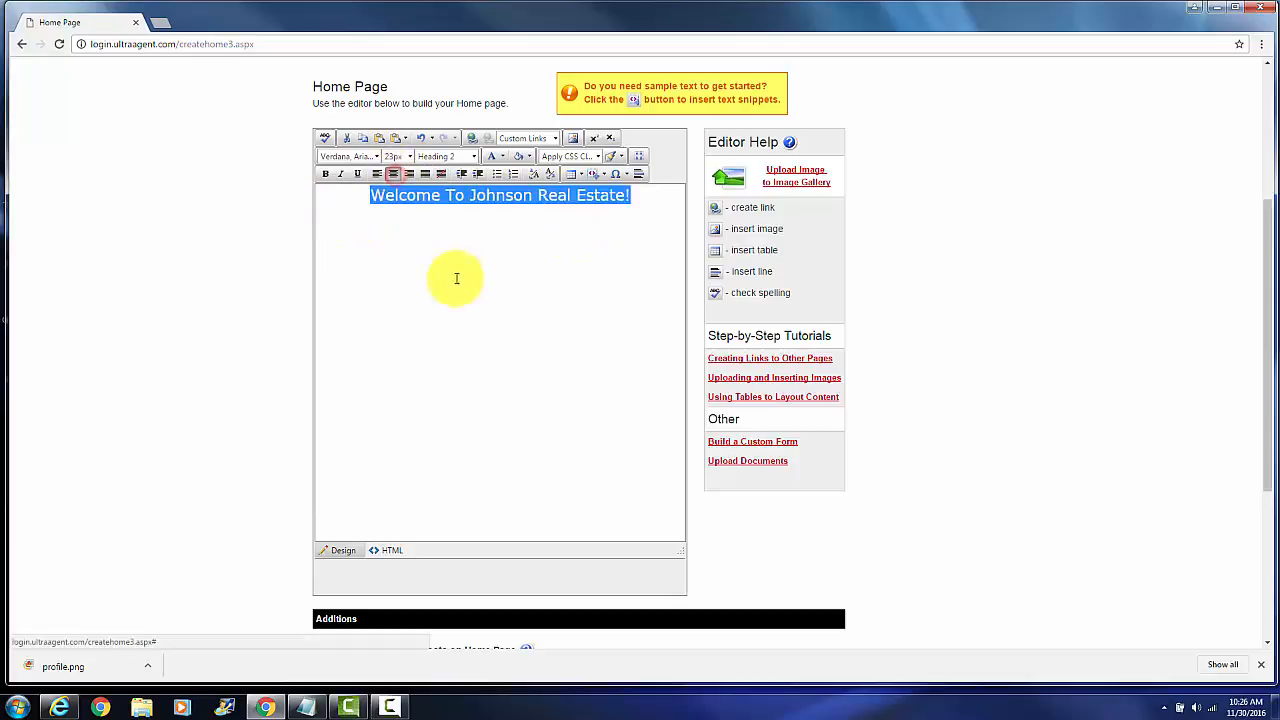
click(625, 232)
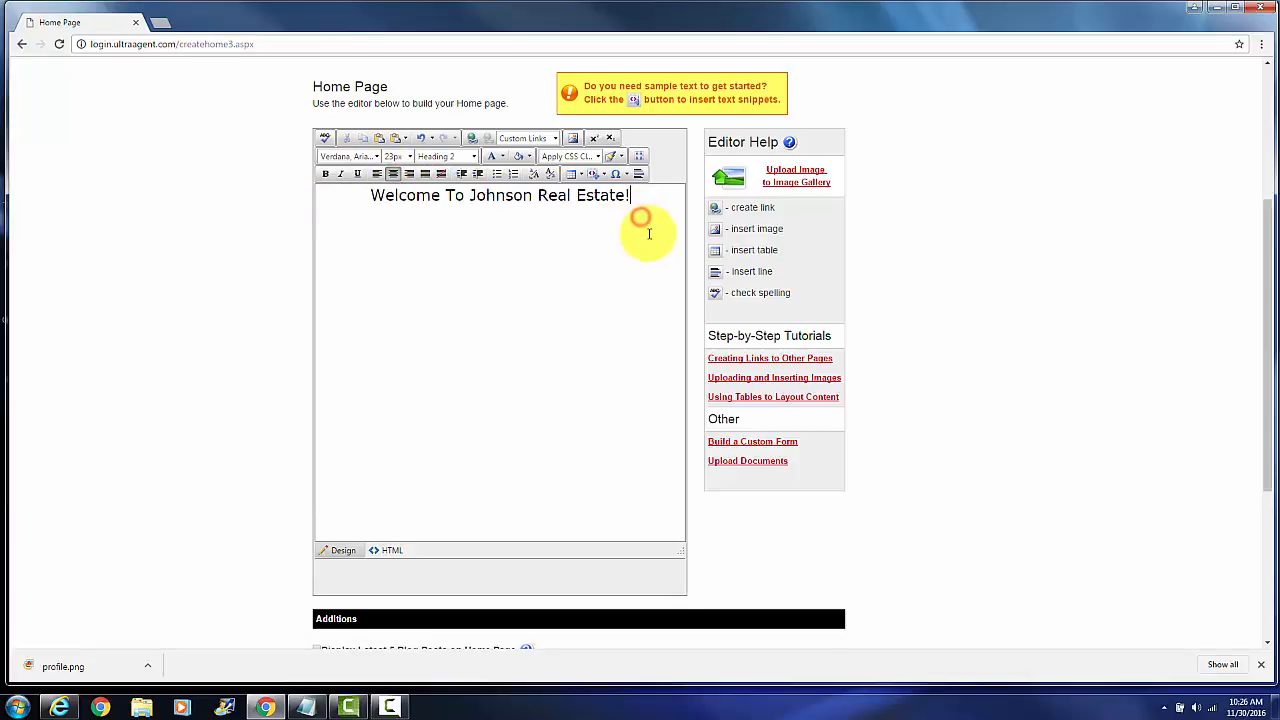
Save the home page and check the welcome heading in the website preview
scroll(491, 357, down, 2)
click(565, 455)
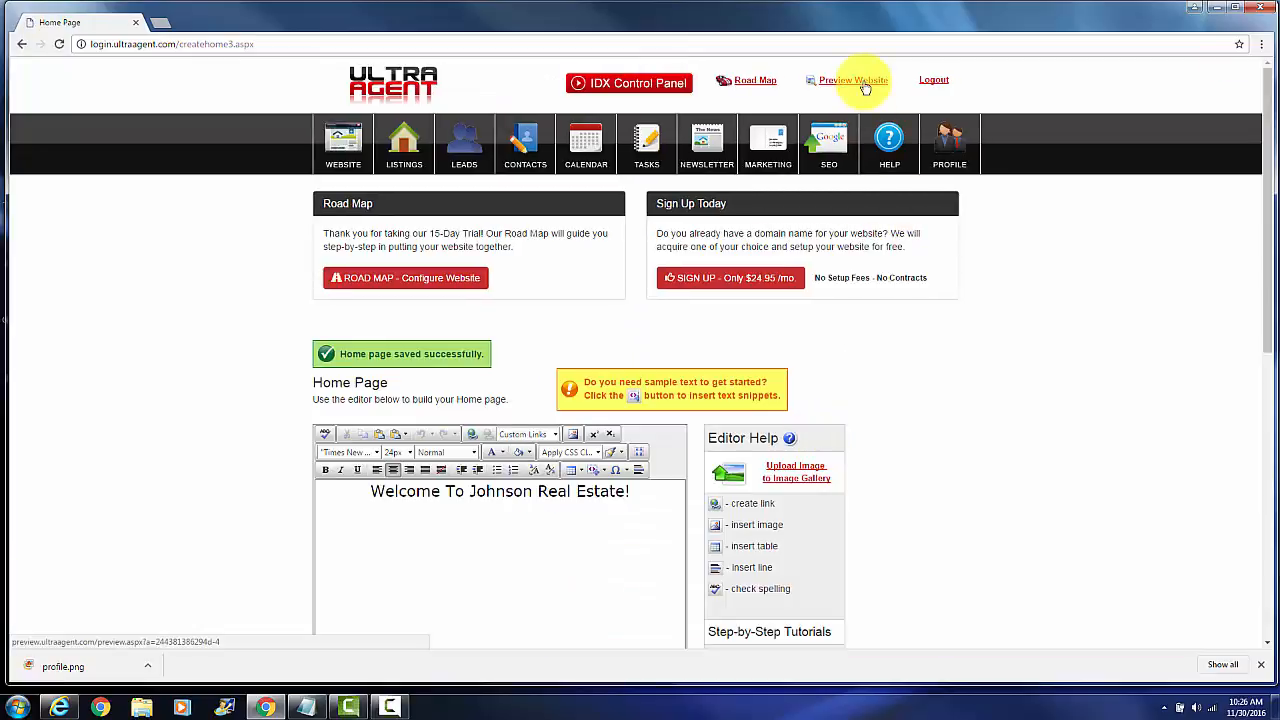
click(865, 87)
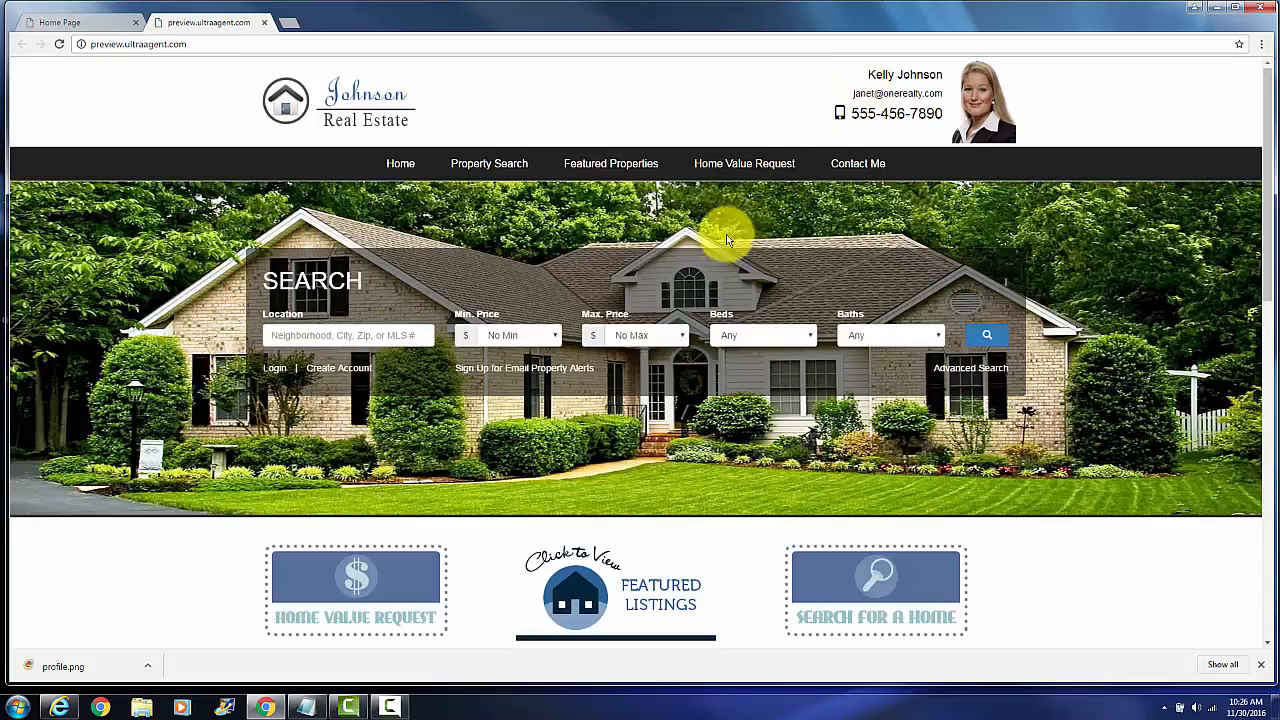
scroll(726, 234, down, 1)
scroll(726, 247, down, 2)
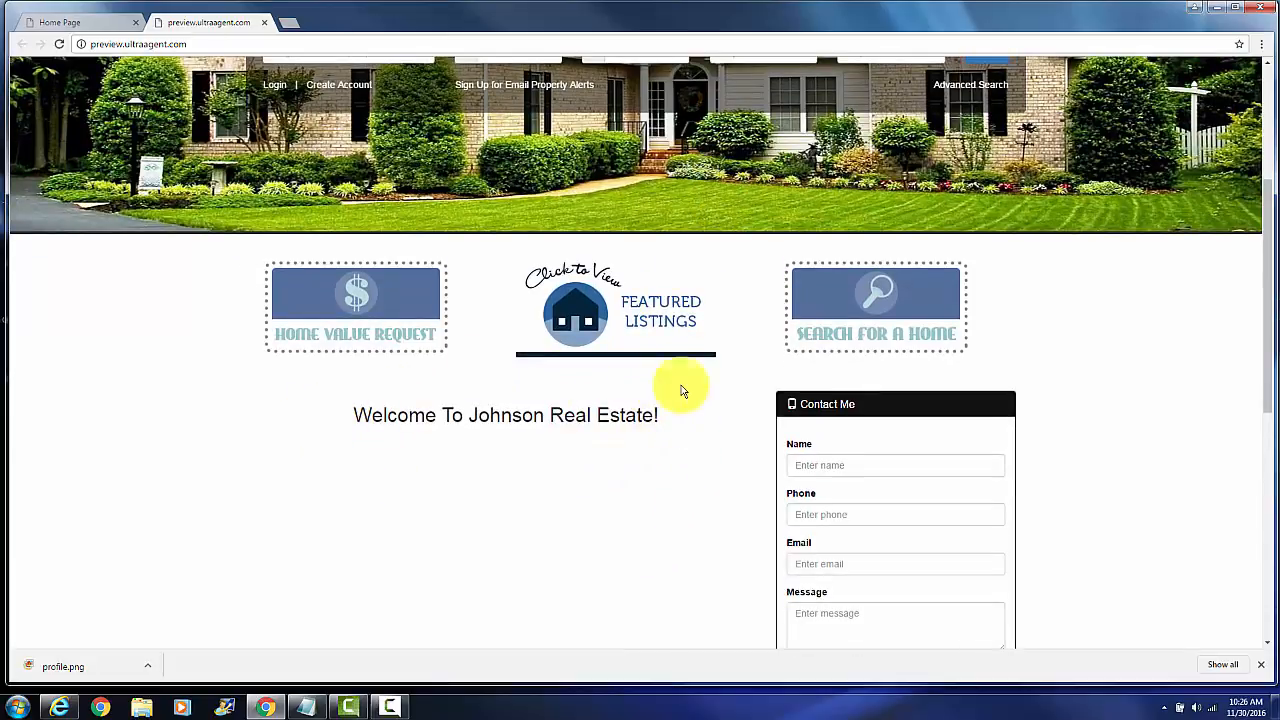
click(264, 22)
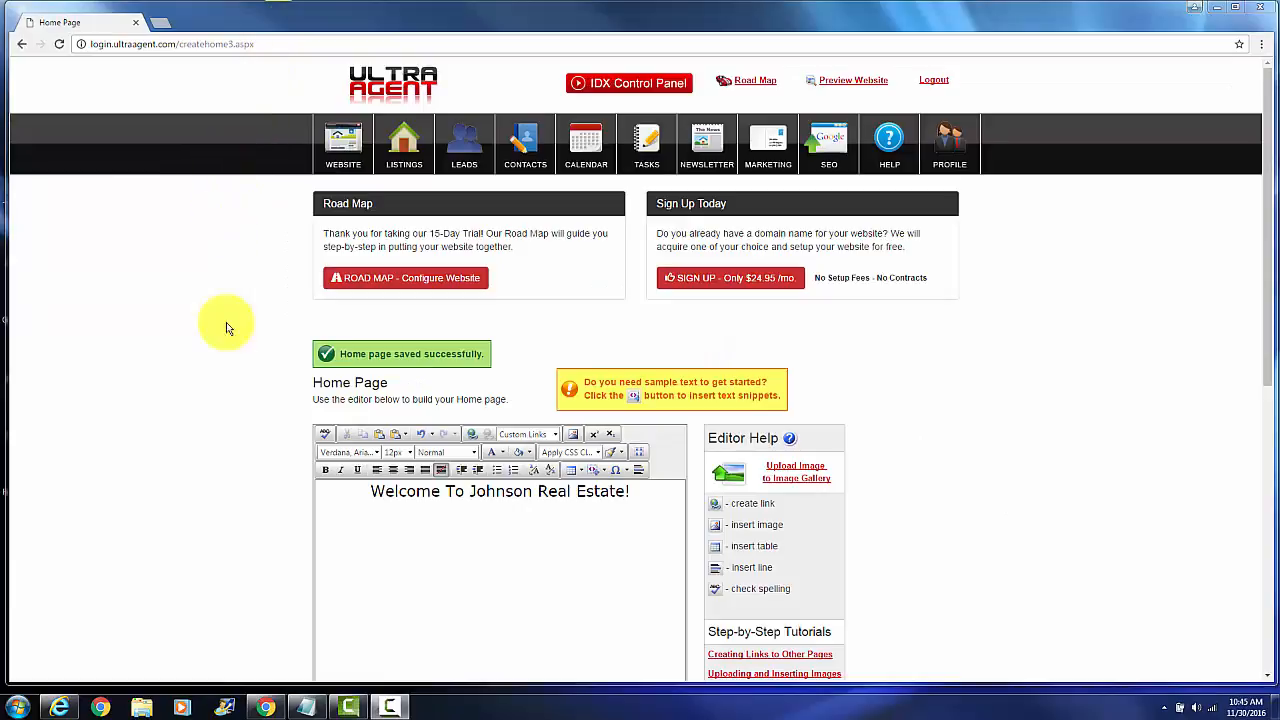
Add the line "We are here to help you find your perfect home- whatever it takes." and insert the image house_people_113016104200.png below it
click(365, 523)
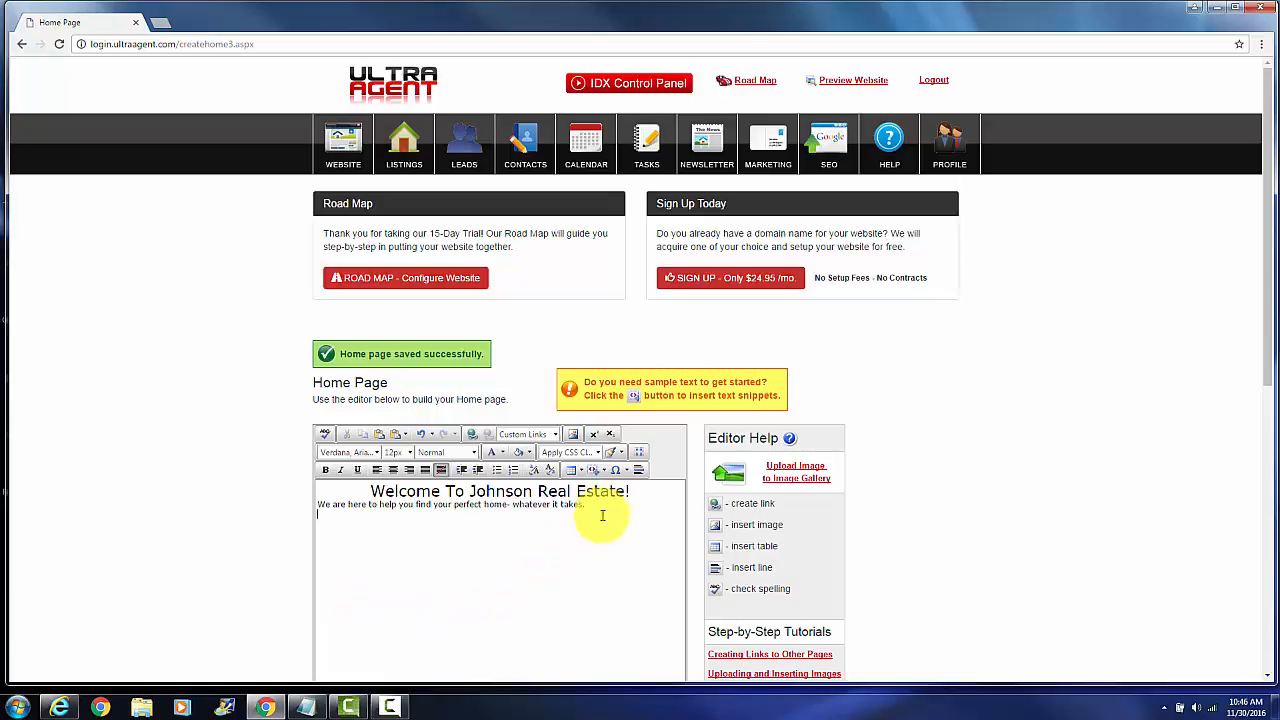
click(577, 437)
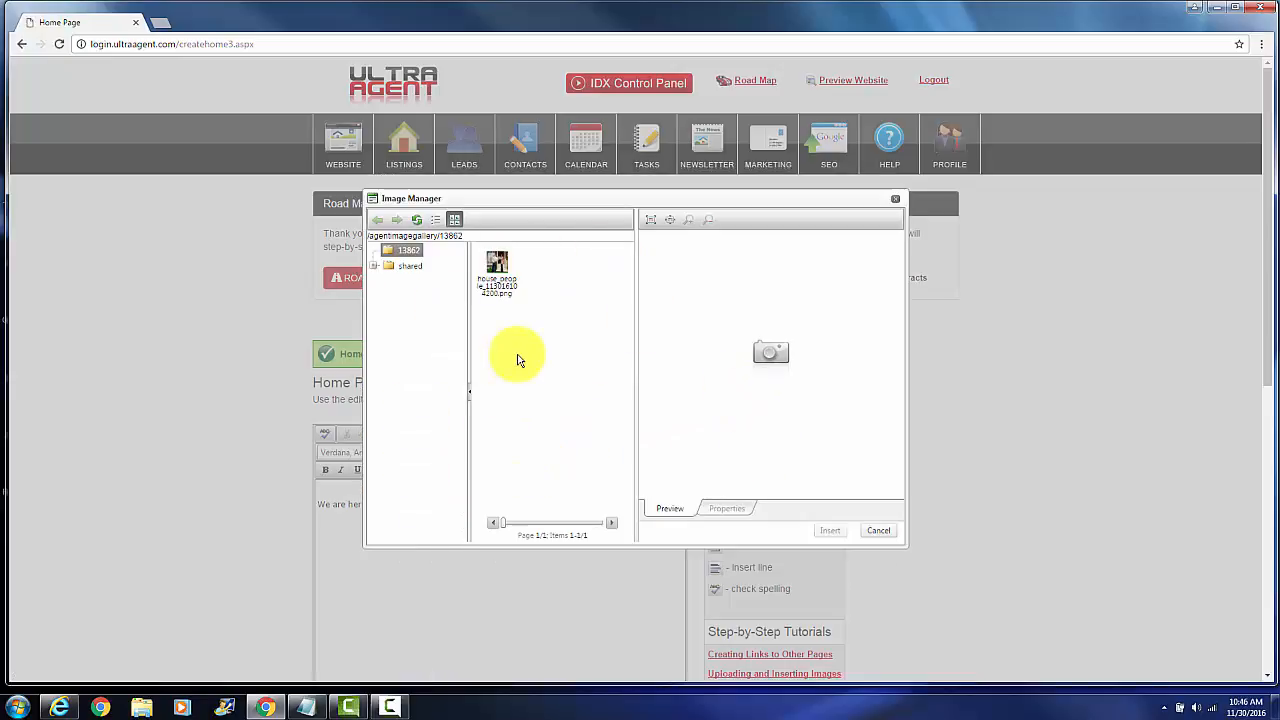
click(511, 281)
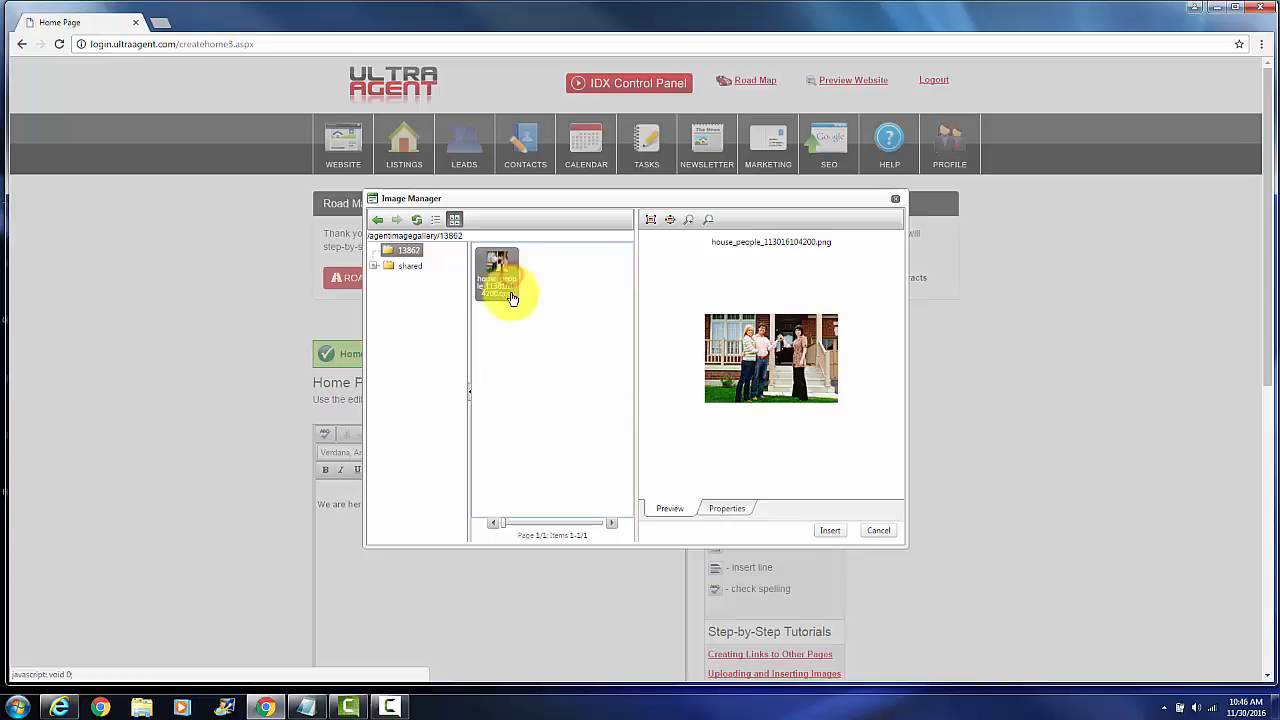
click(828, 531)
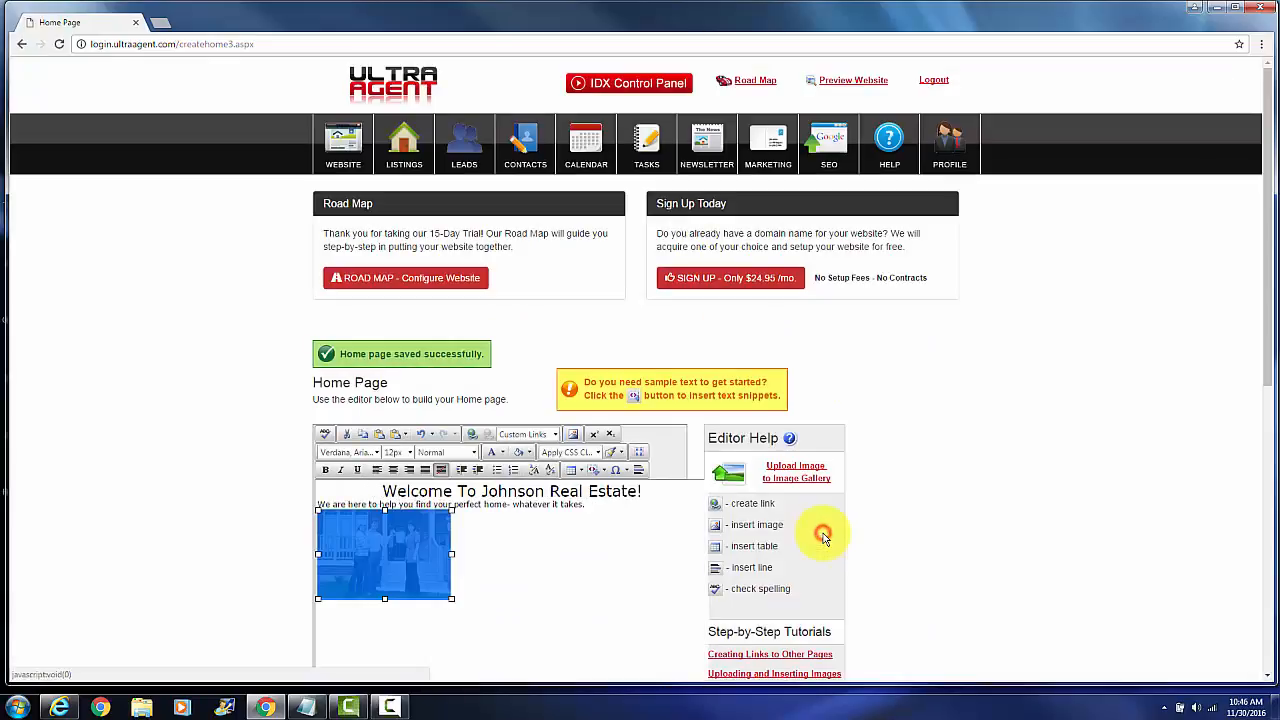
Save the home page with the new line and photo and check it in the website preview
scroll(548, 570, down, 2)
scroll(554, 554, down, 6)
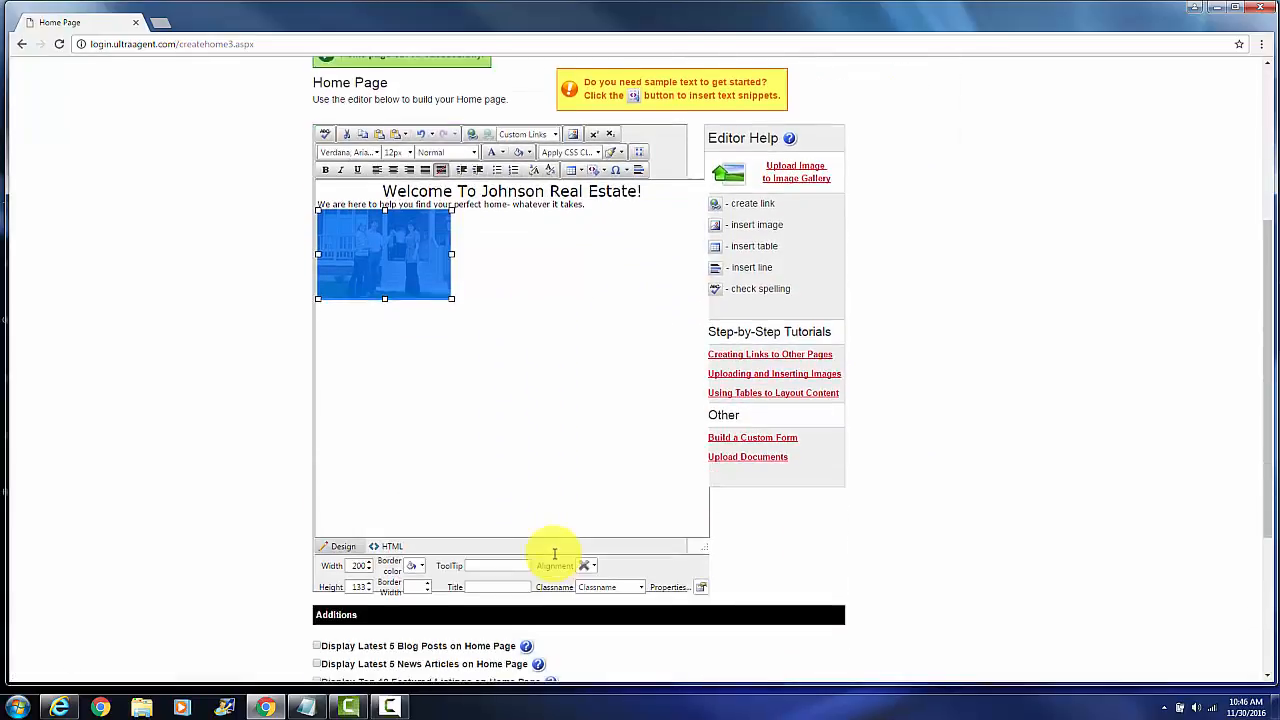
click(586, 457)
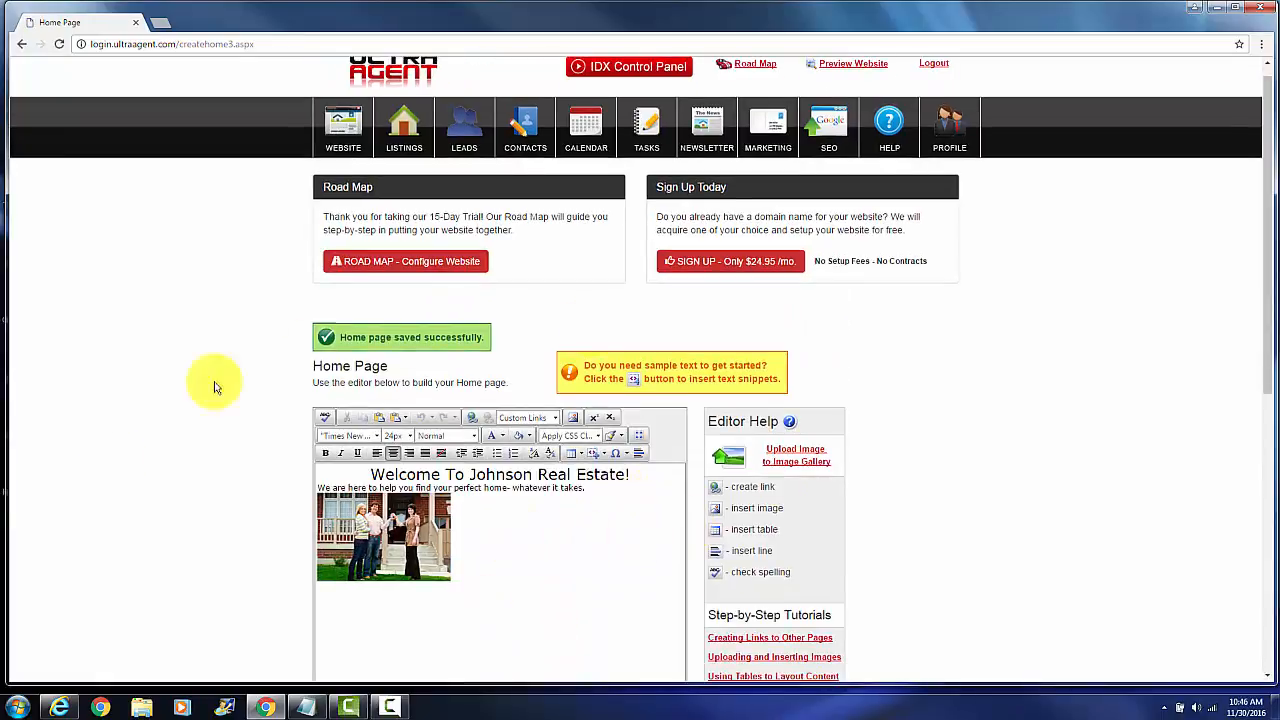
click(848, 64)
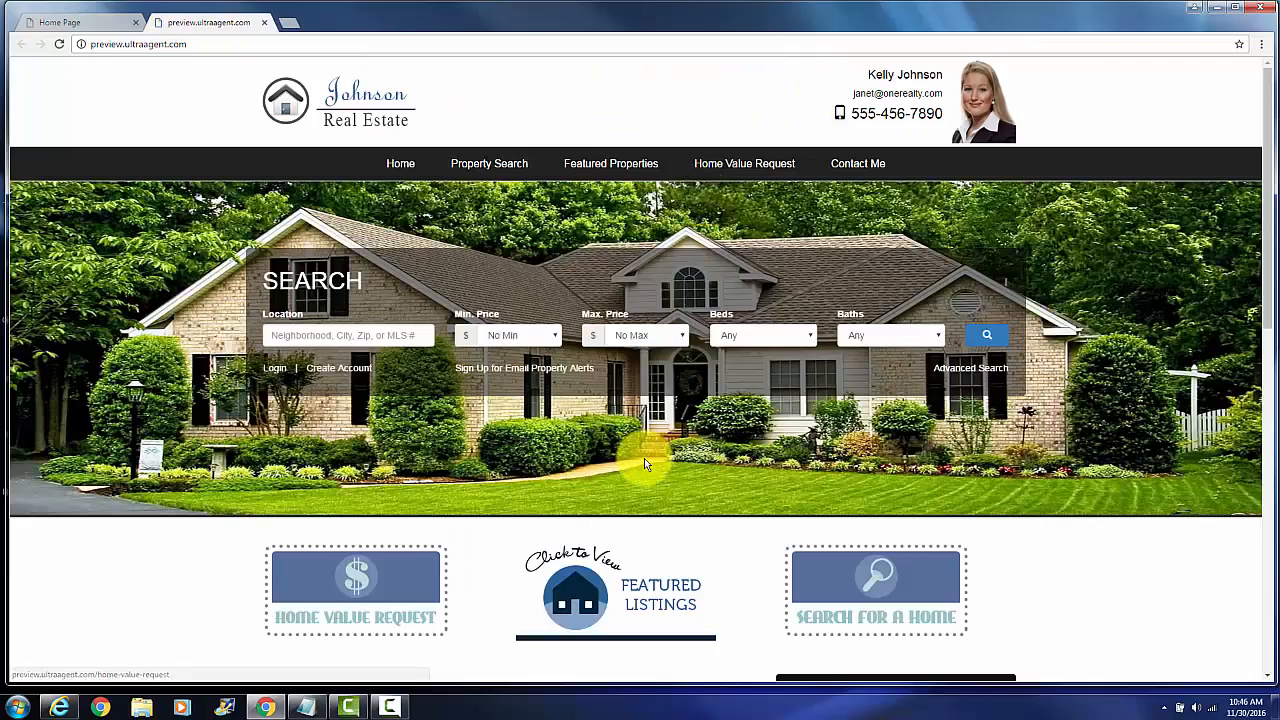
scroll(646, 455, down, 4)
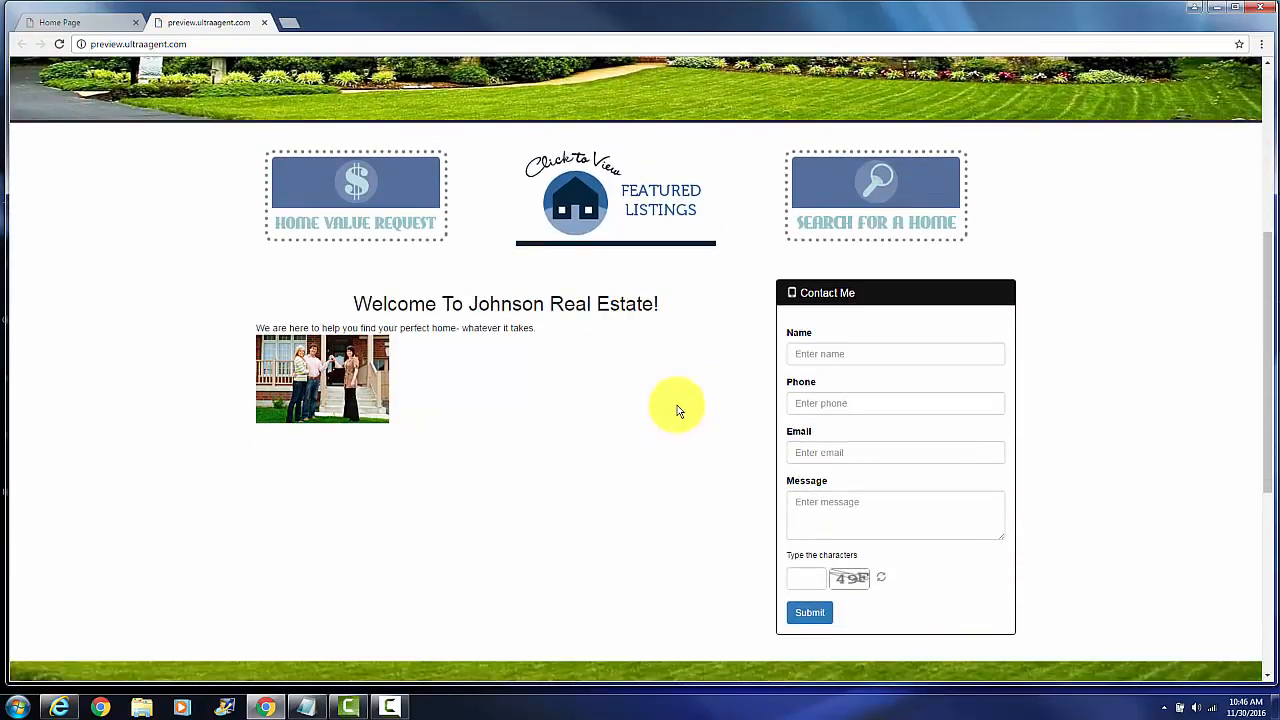
click(264, 22)
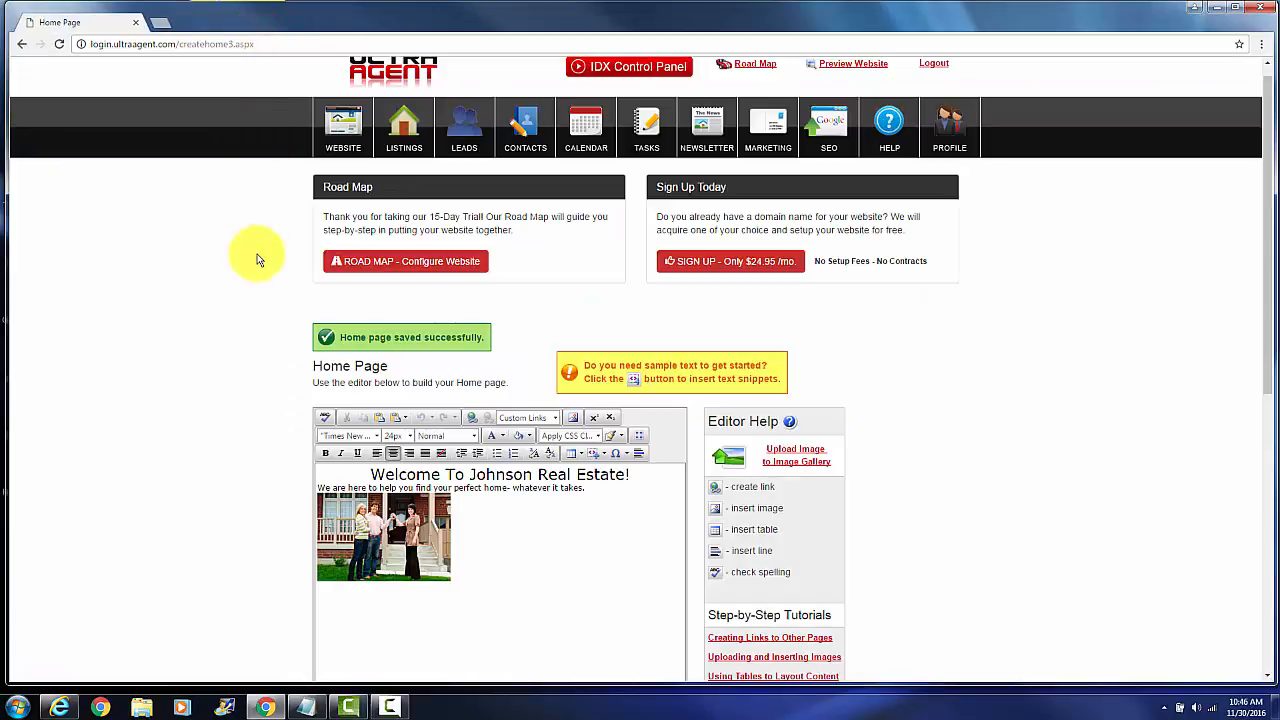
Insert the Home Value Request code snippet below the photo in the home page content
scroll(255, 315, down, 2)
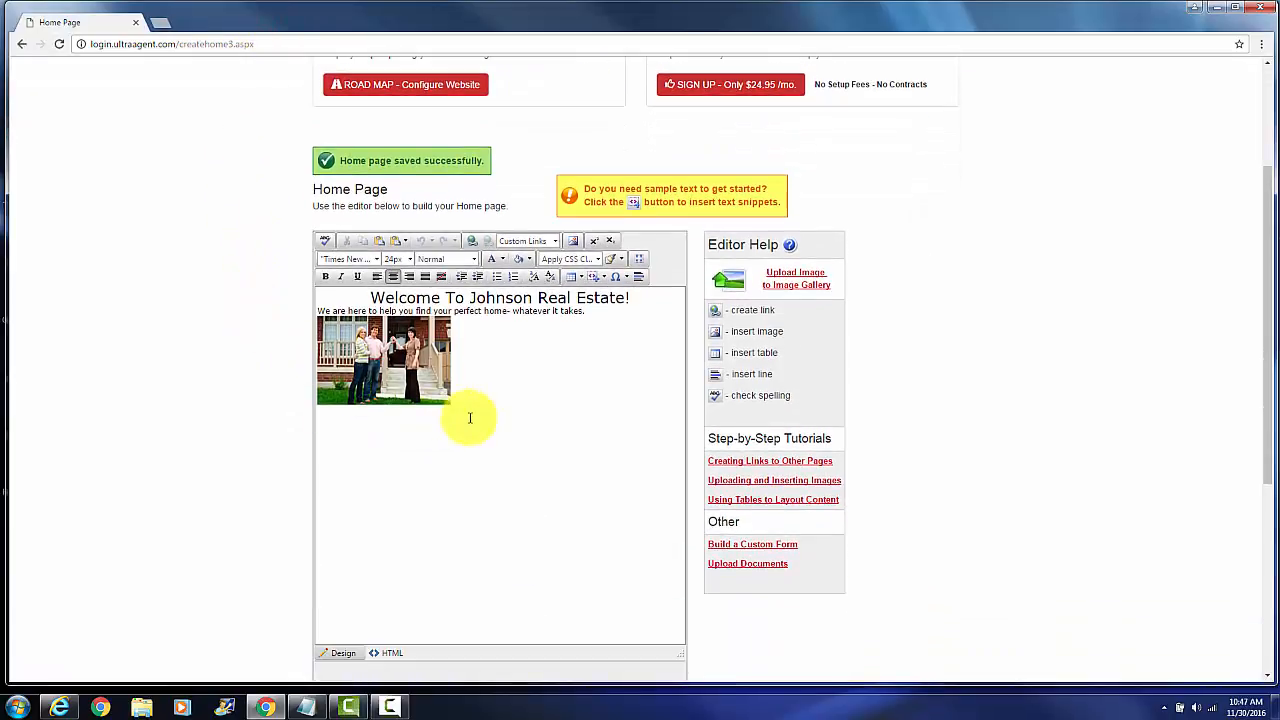
click(470, 418)
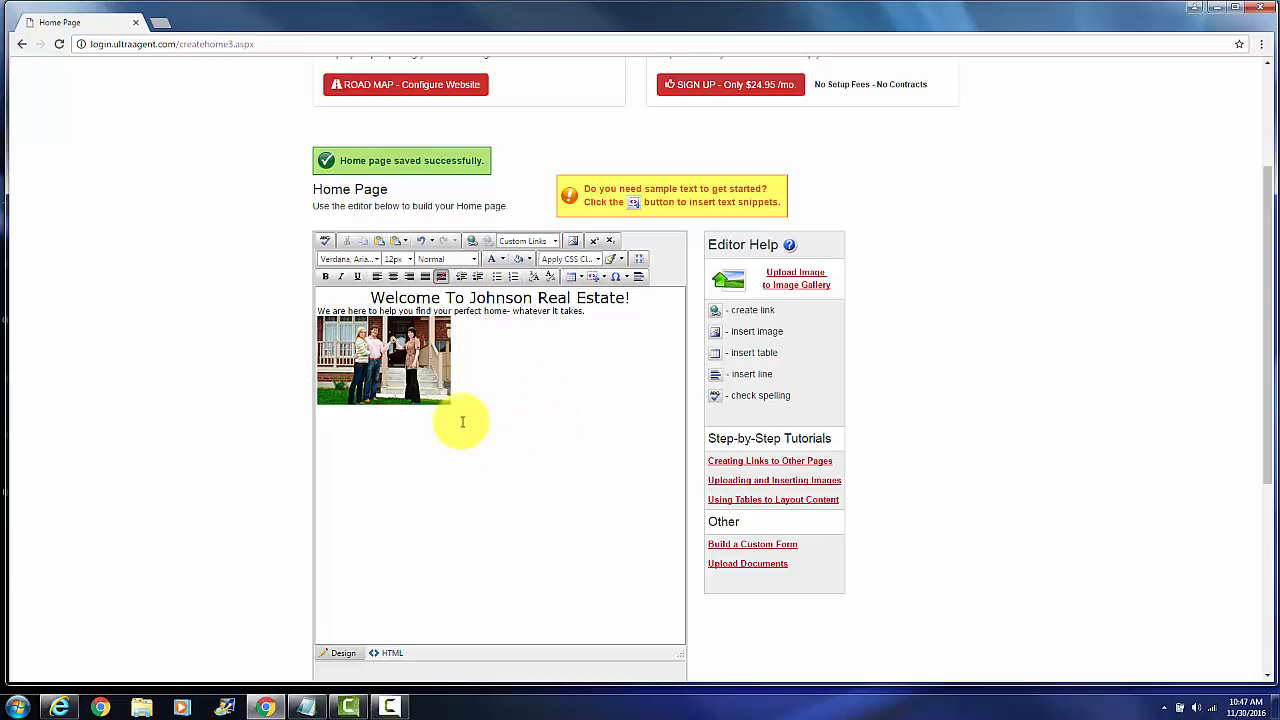
click(604, 280)
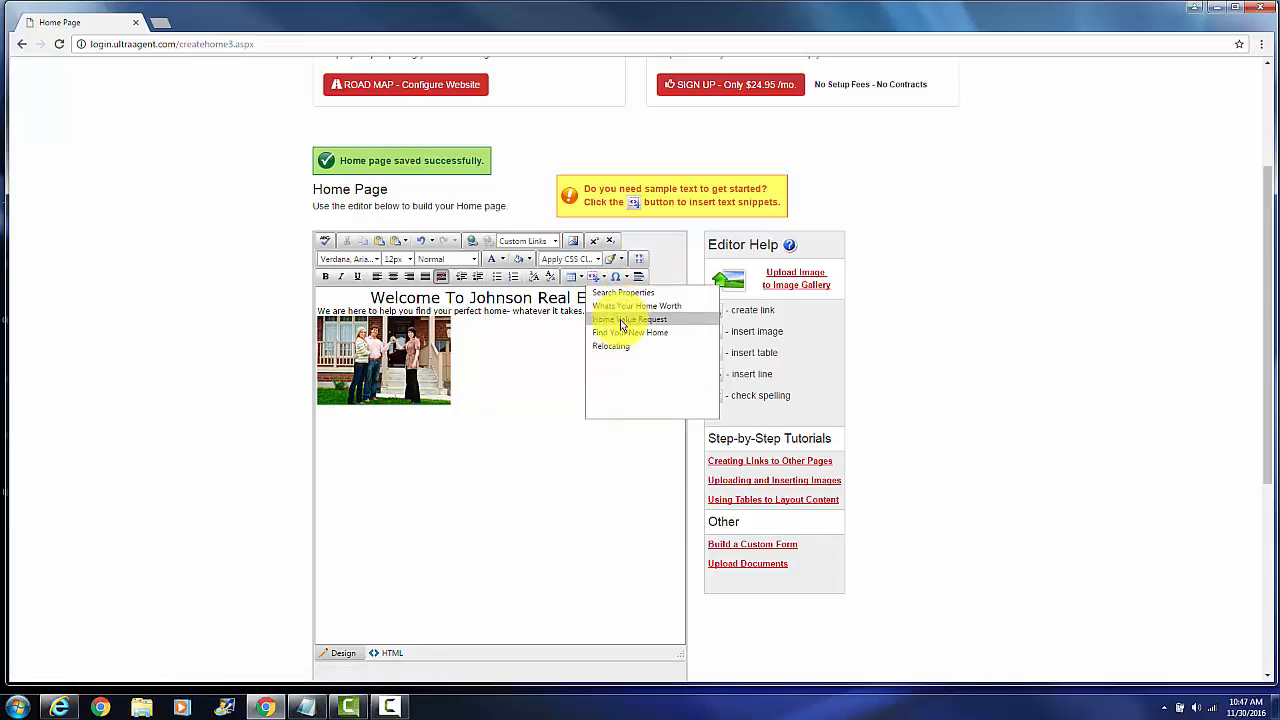
click(621, 320)
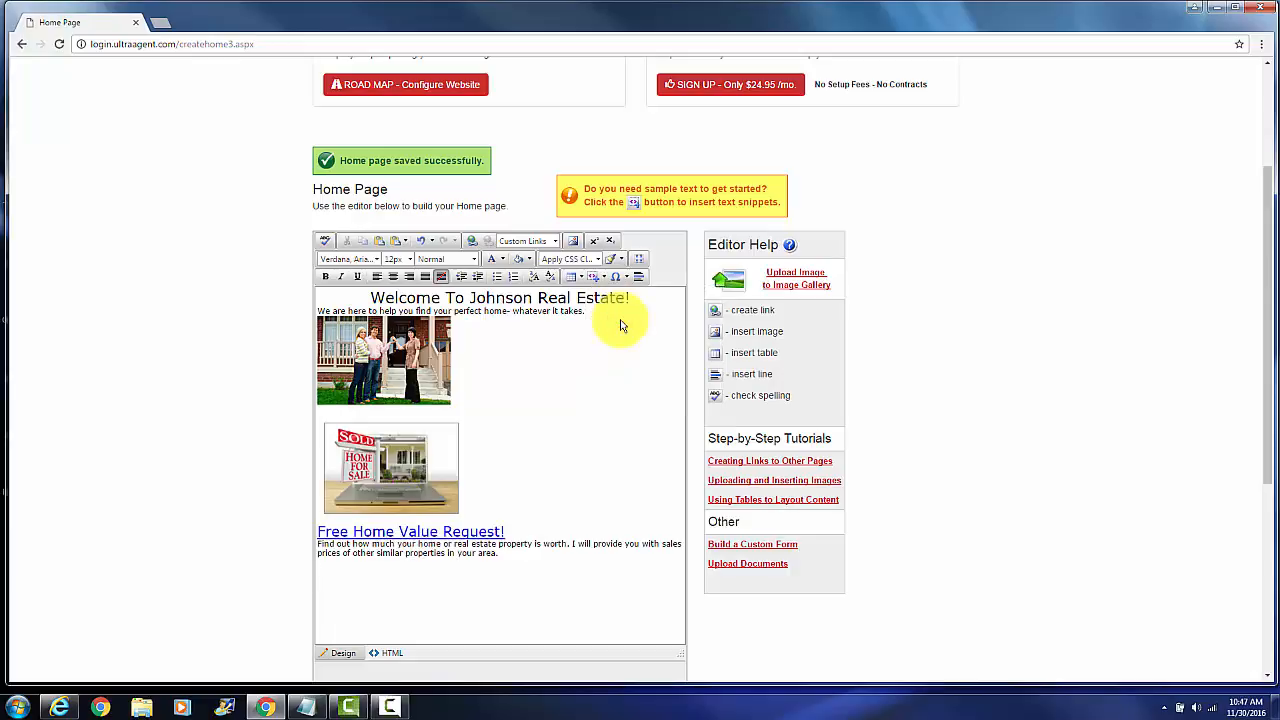
Insert the Find Your New Home code snippet below the Free Home Value Request section of the home page content
scroll(618, 320, down, 1)
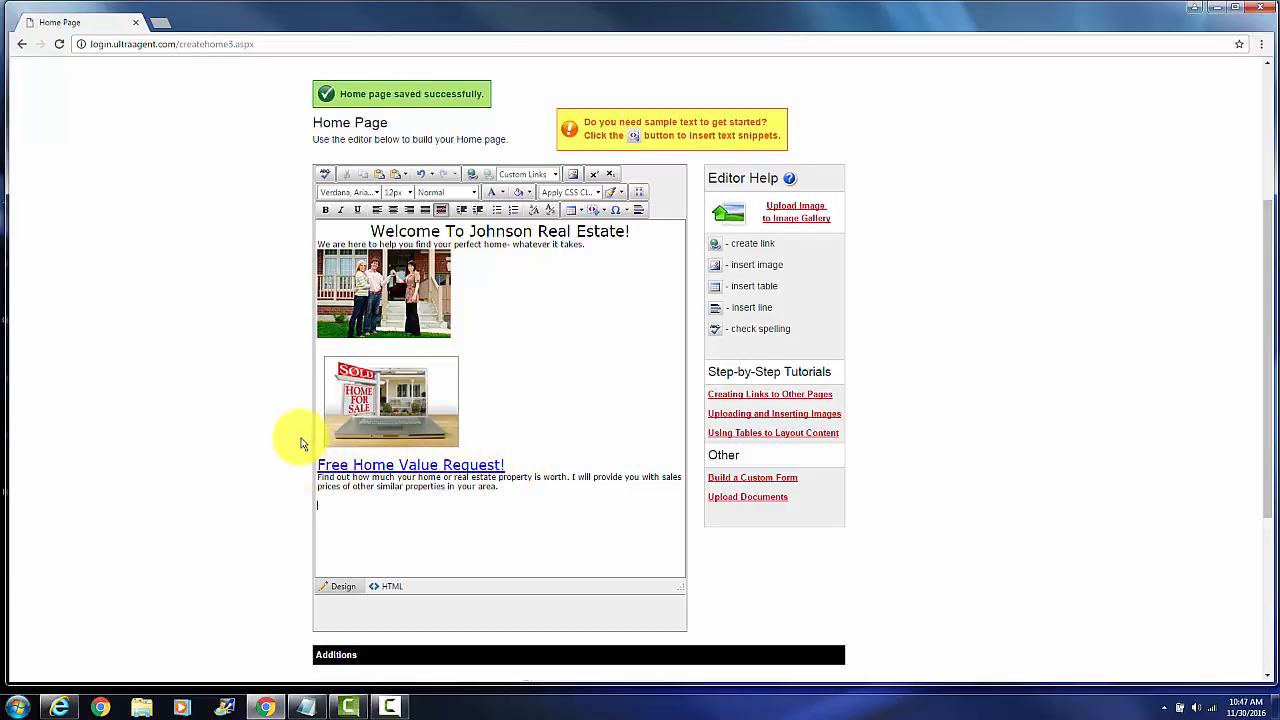
click(603, 214)
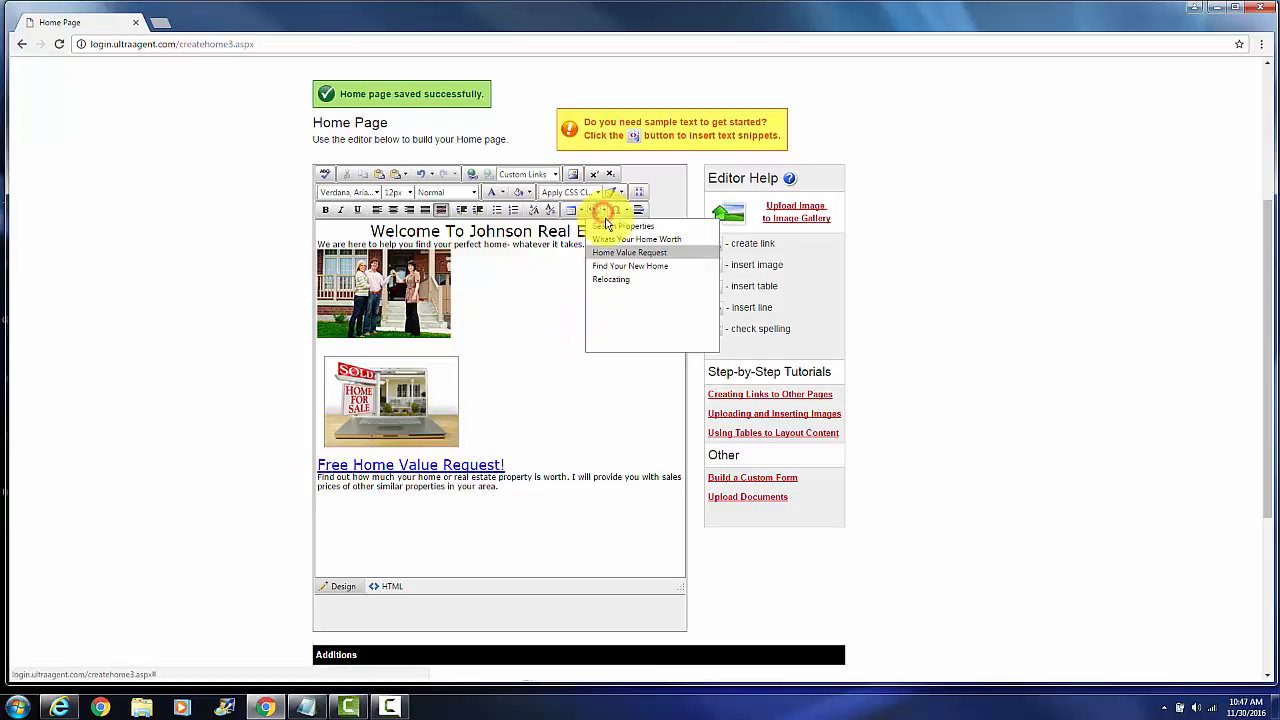
click(611, 272)
scroll(562, 377, down, 2)
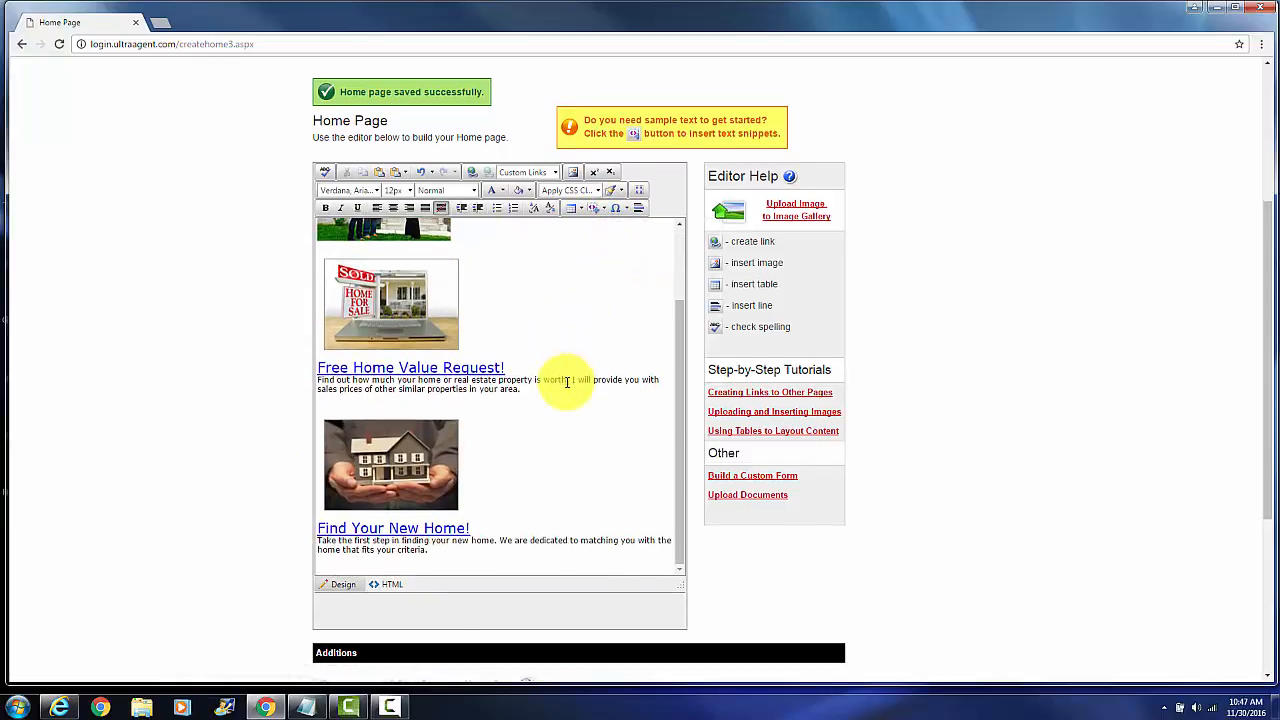
Save the home page and check both snippets and the home value request link in the website preview
scroll(567, 381, down, 1)
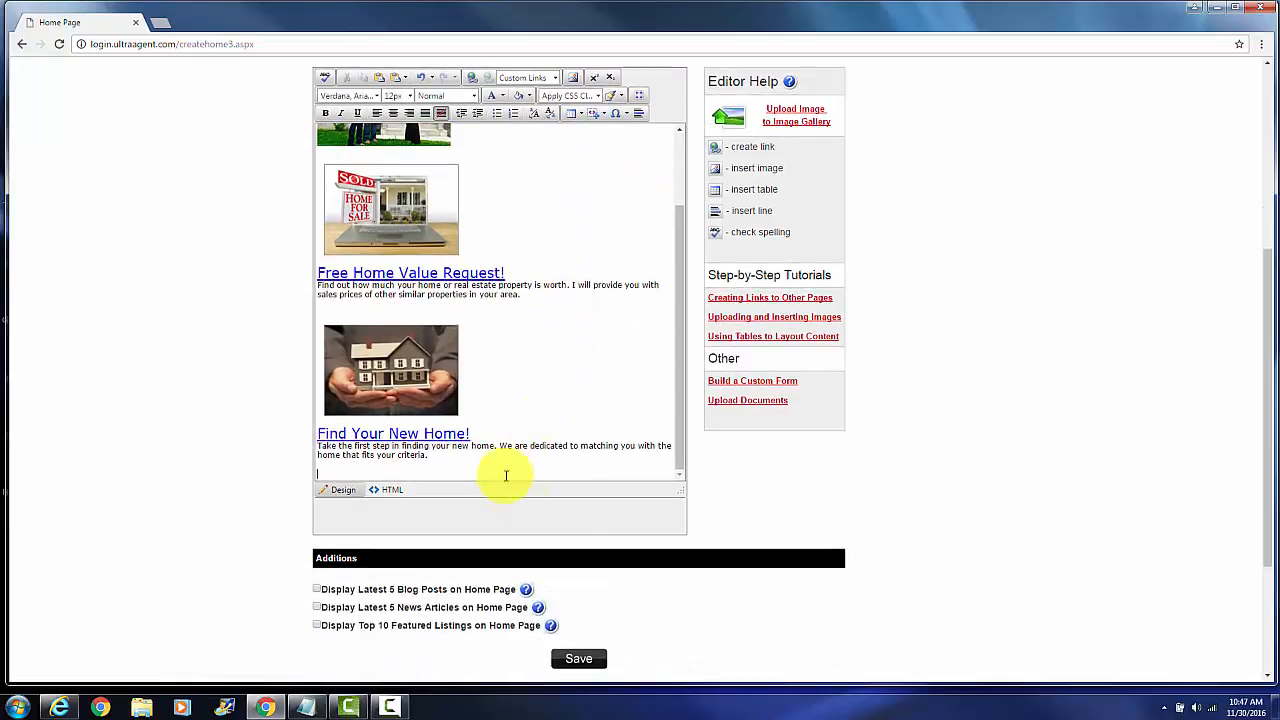
click(580, 659)
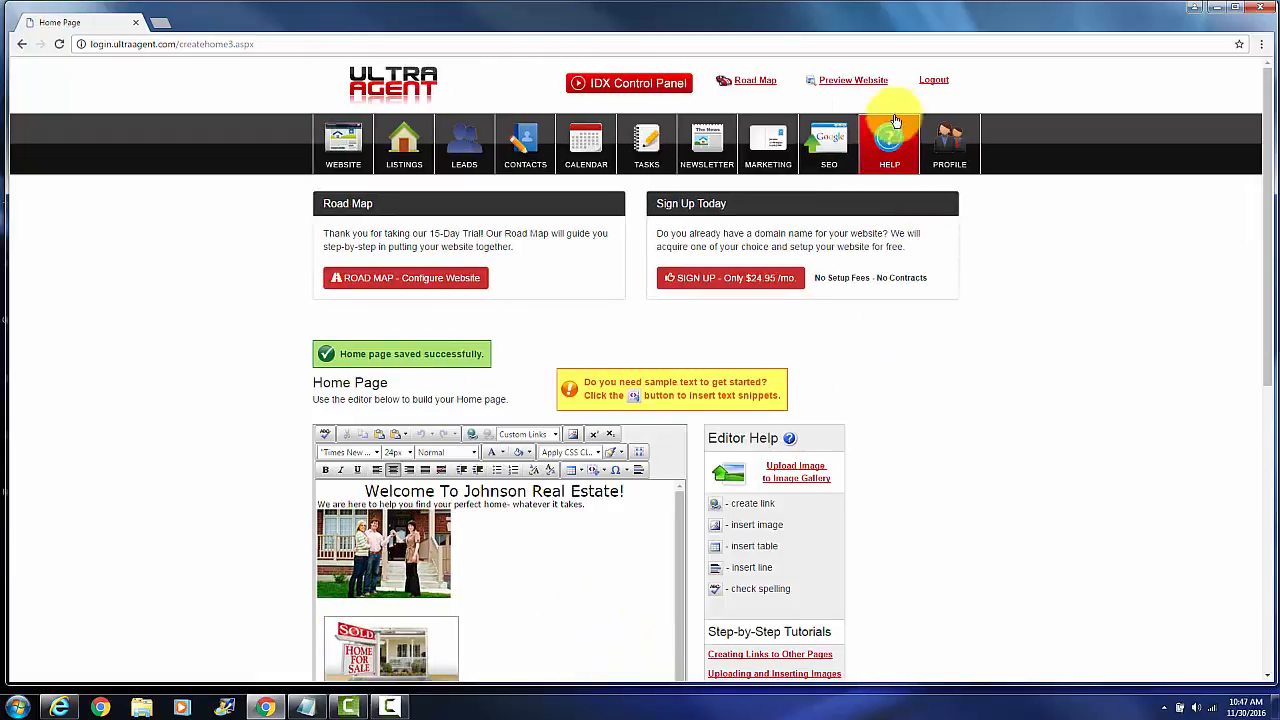
click(870, 81)
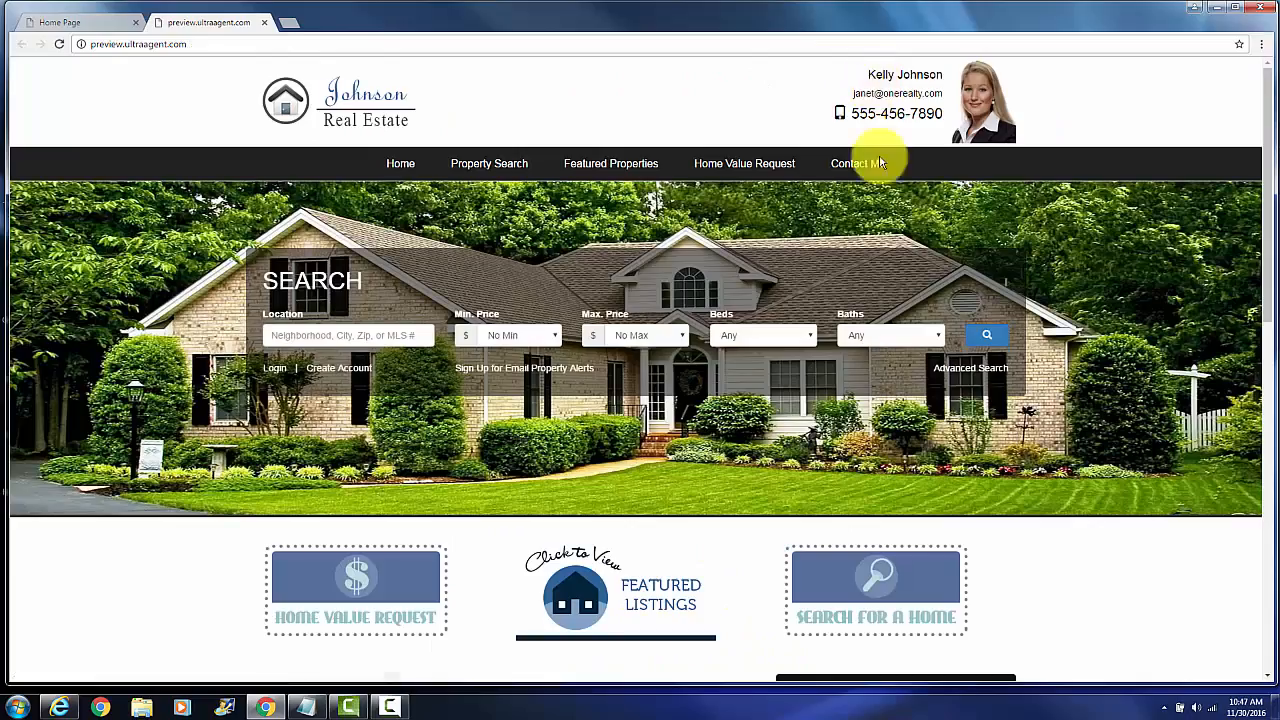
scroll(728, 421, down, 1)
scroll(728, 421, down, 5)
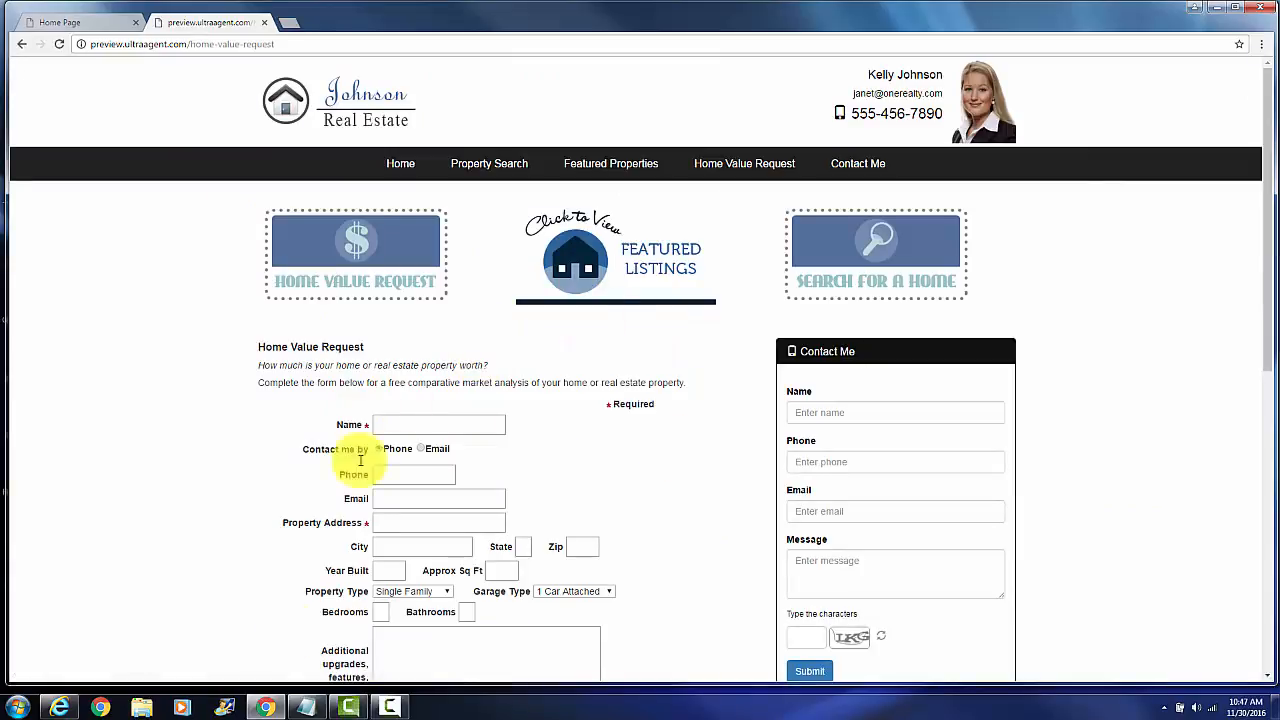
click(266, 23)
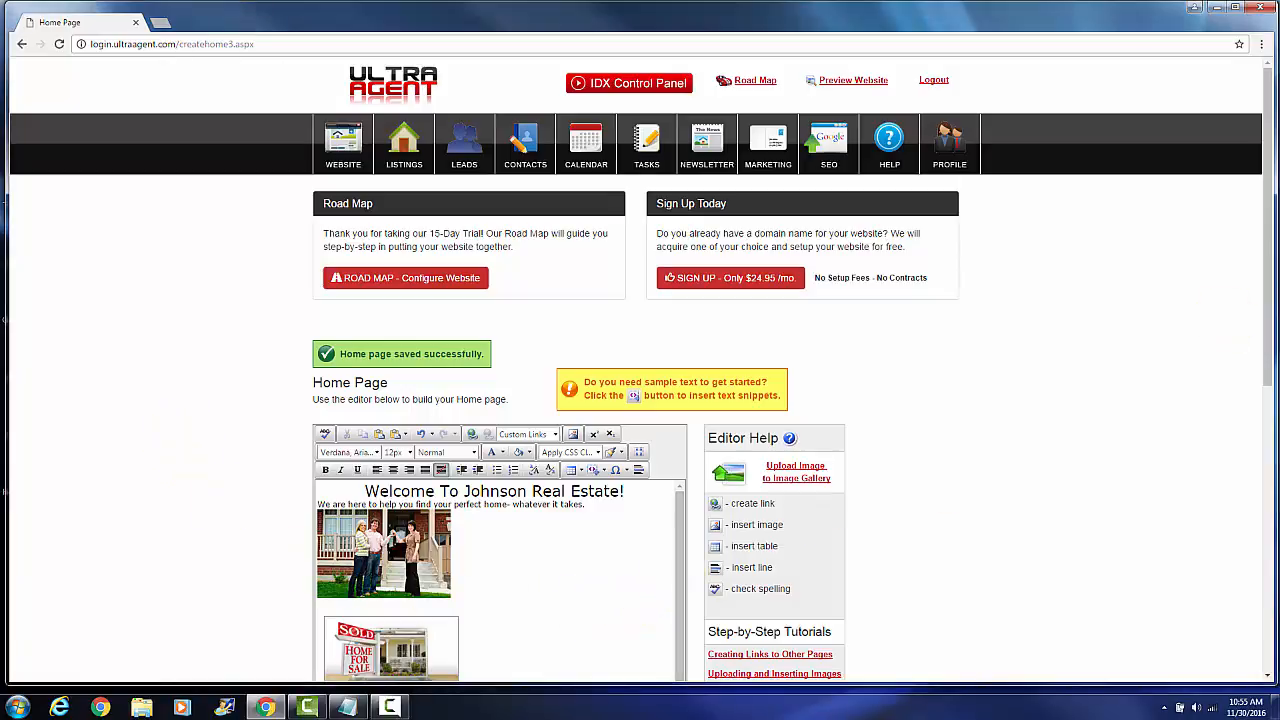
Copy the Free Property Email Alerts text from Notepad and paste it below the Find Your New Home section
drag(1272, 262, 1266, 438)
drag(676, 386, 666, 491)
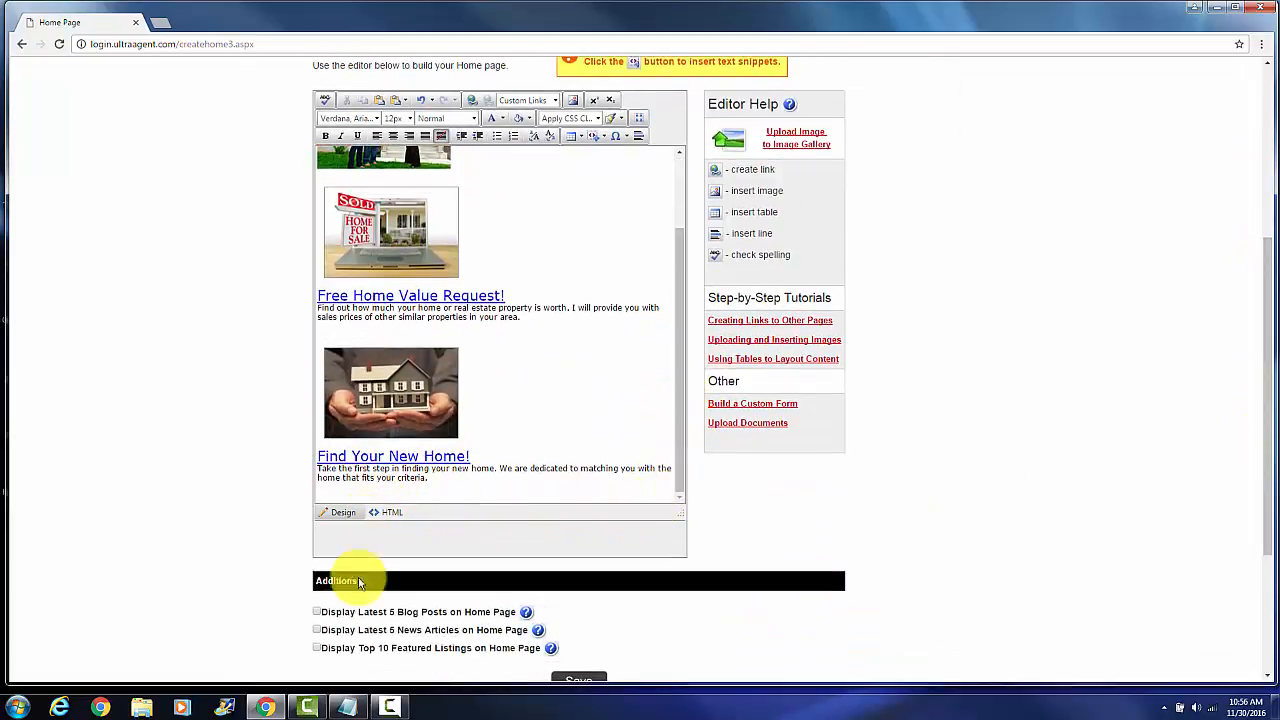
click(349, 707)
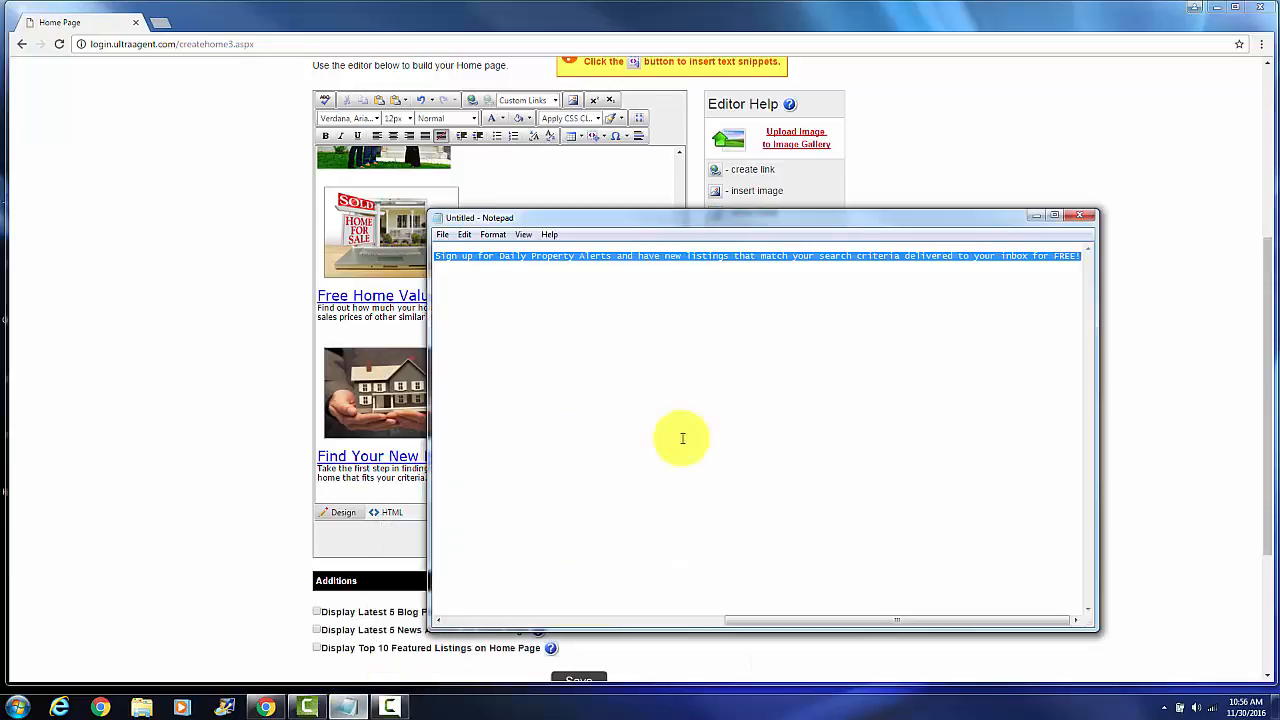
right_click(887, 258)
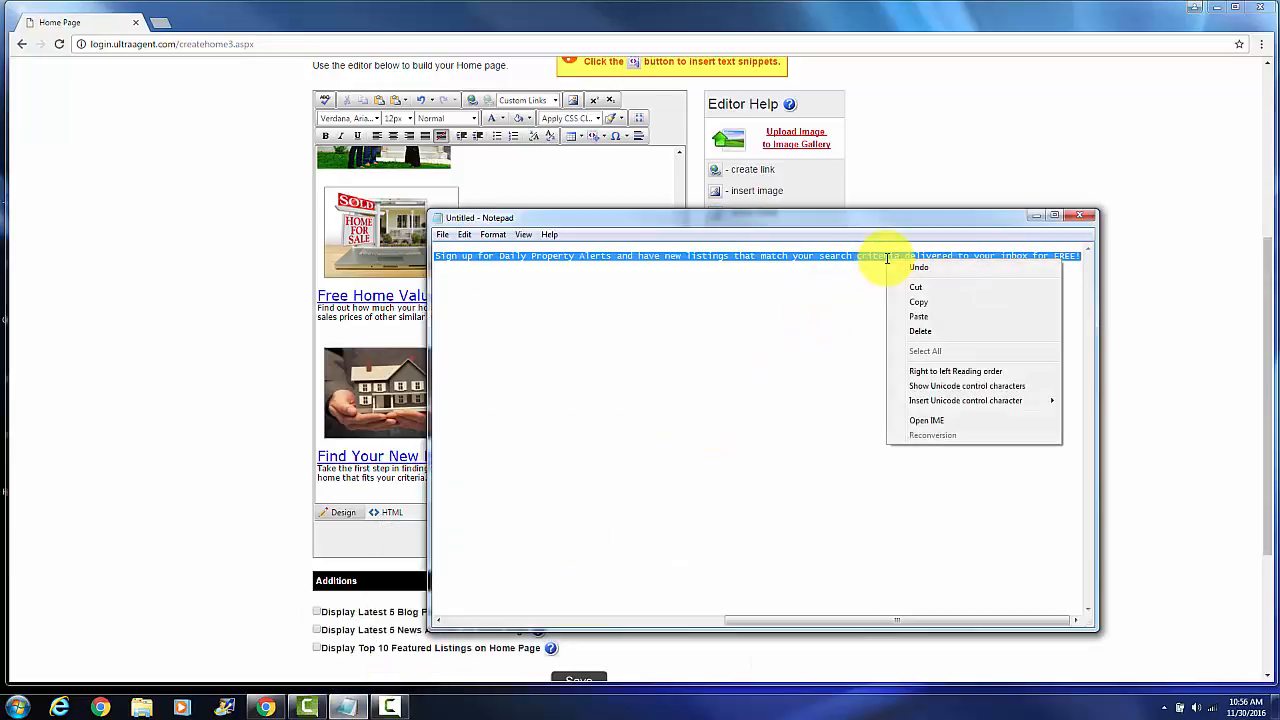
click(912, 303)
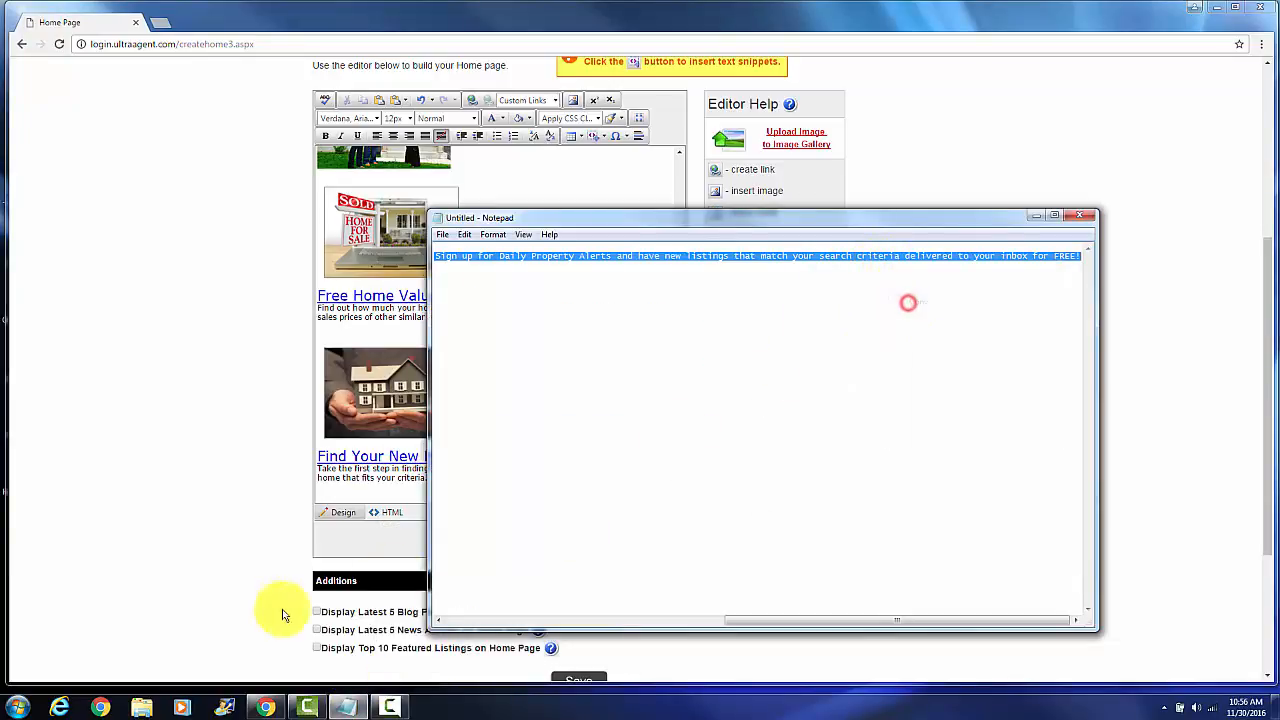
click(1035, 217)
right_click(334, 495)
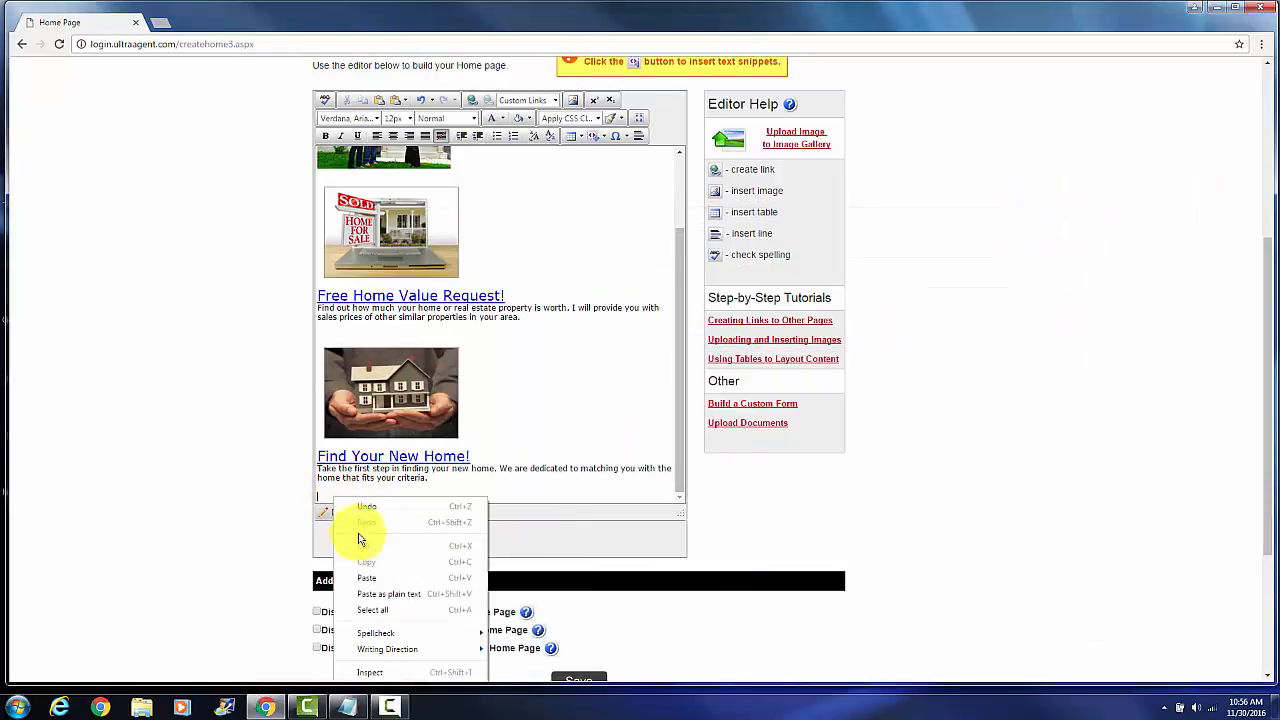
click(366, 577)
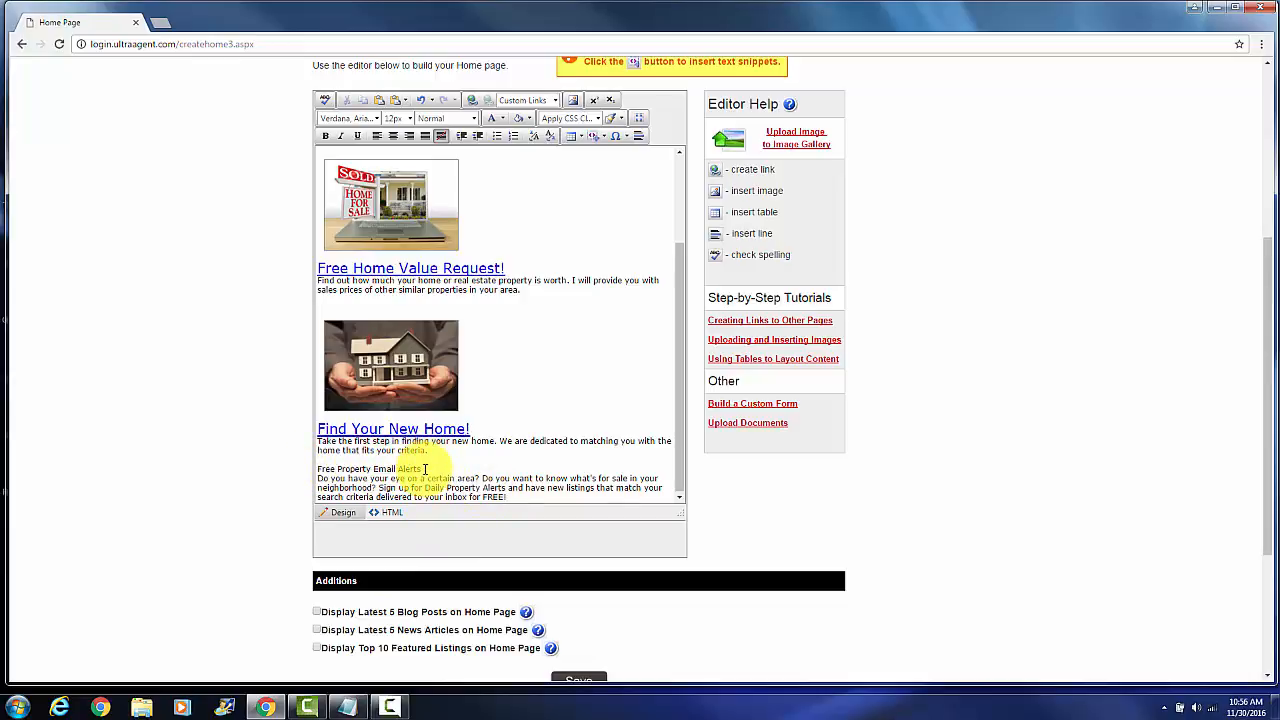
Link the line "Free Property Email Alerts" to the Property Alerts page using the custom links
drag(425, 469, 318, 472)
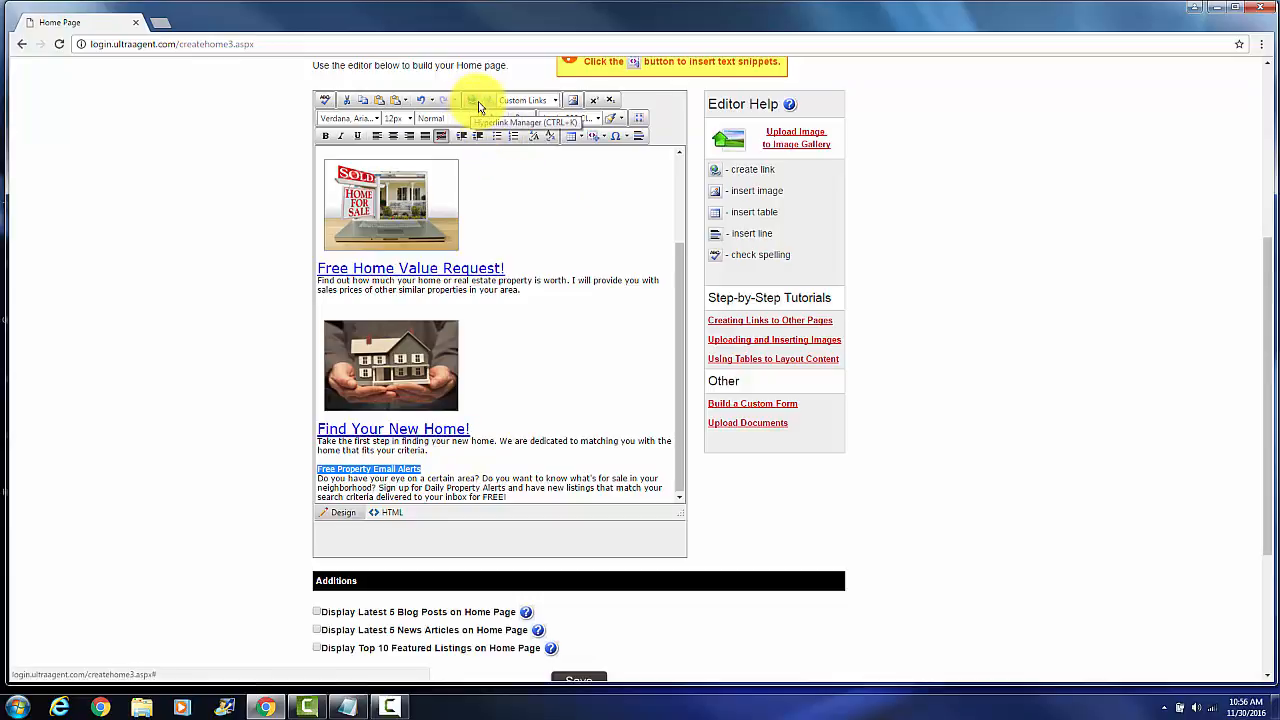
click(556, 103)
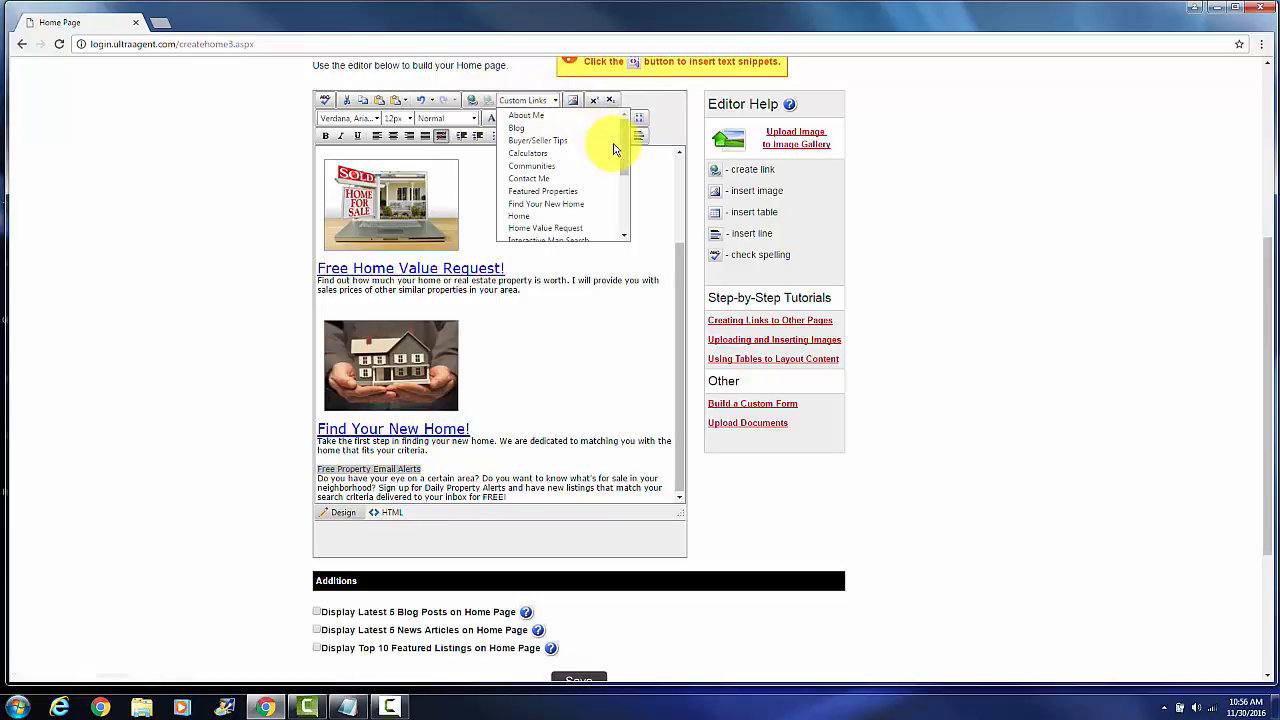
drag(625, 168, 626, 226)
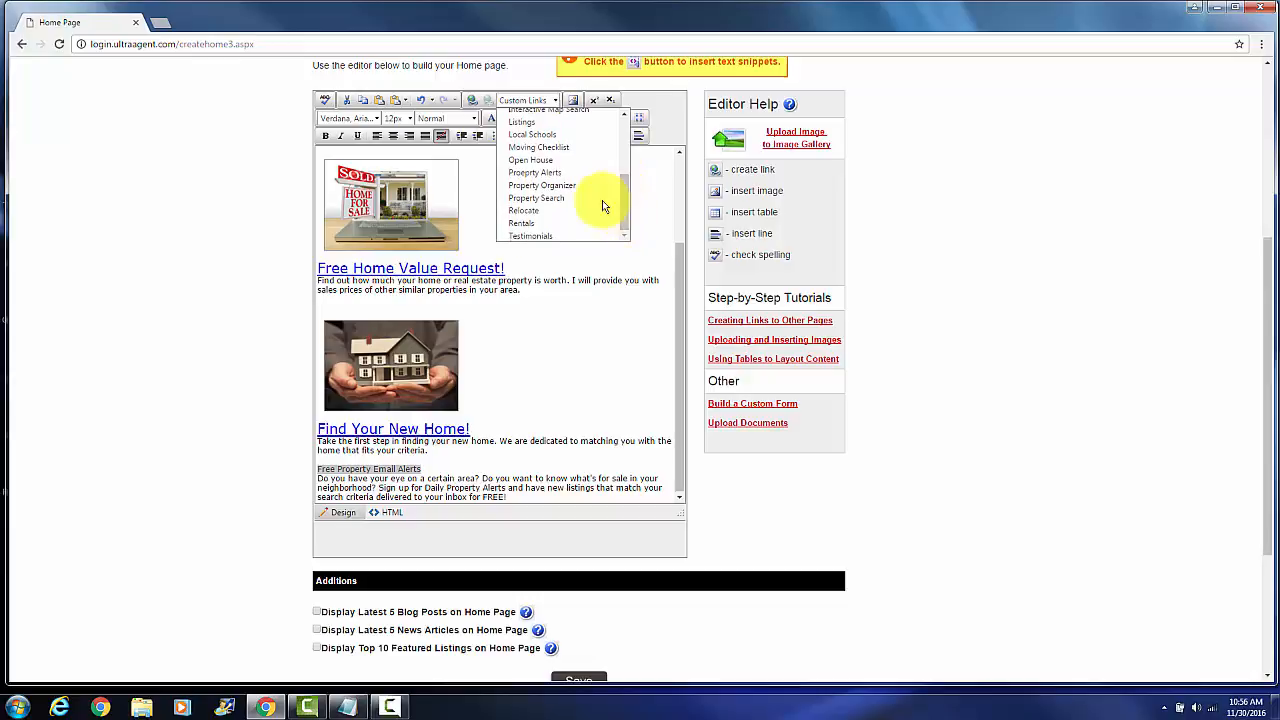
click(555, 174)
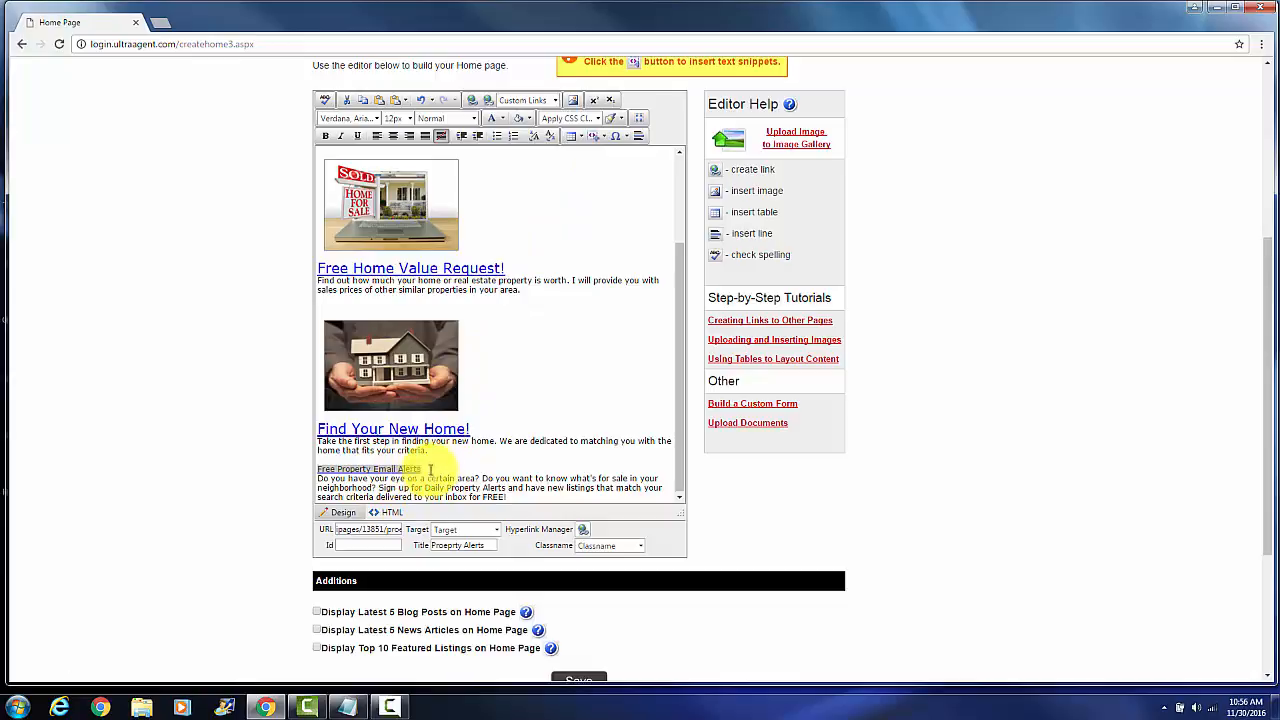
Save the home page and test the Free Property Email Alerts link in the website preview
scroll(596, 591, down, 2)
click(592, 566)
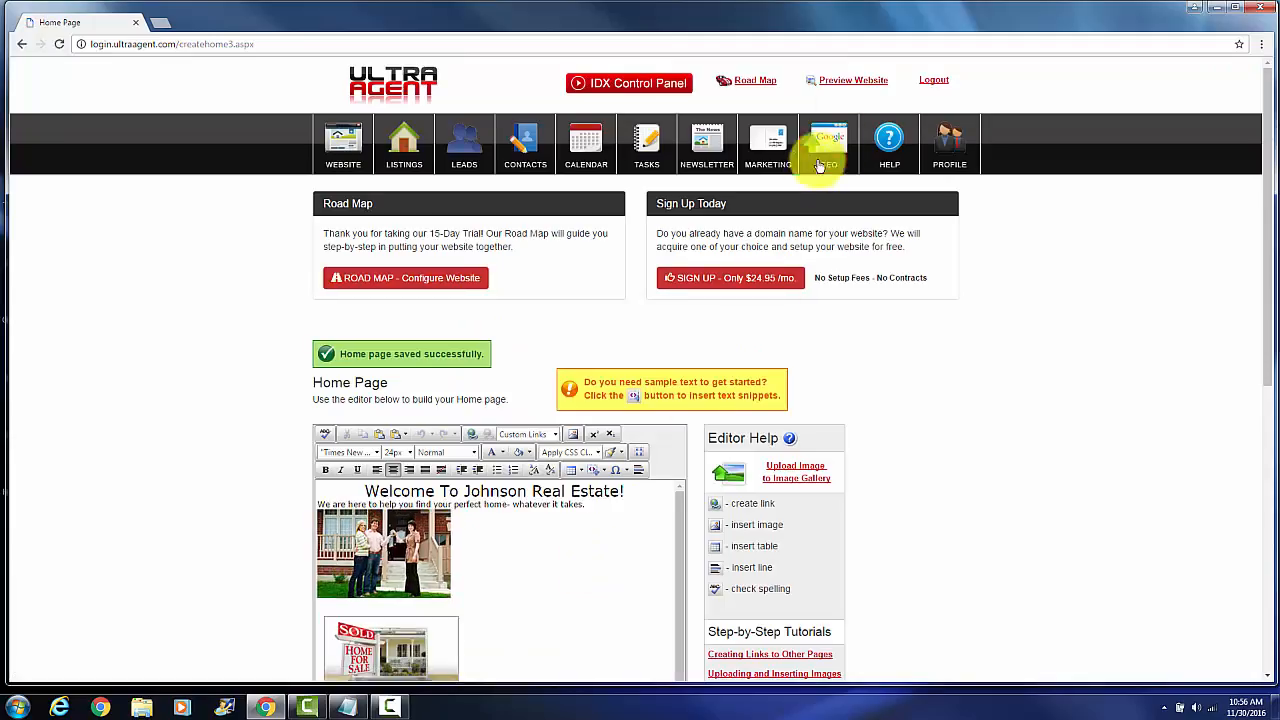
click(850, 81)
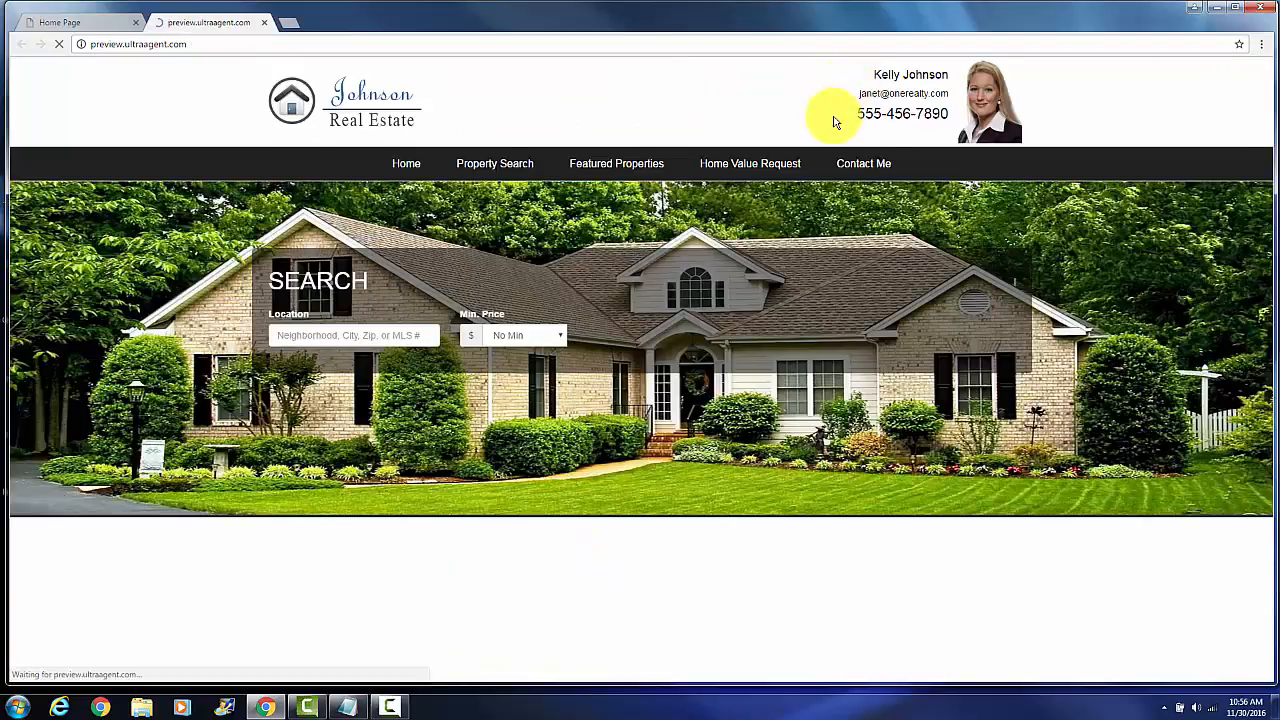
scroll(468, 529, down, 5)
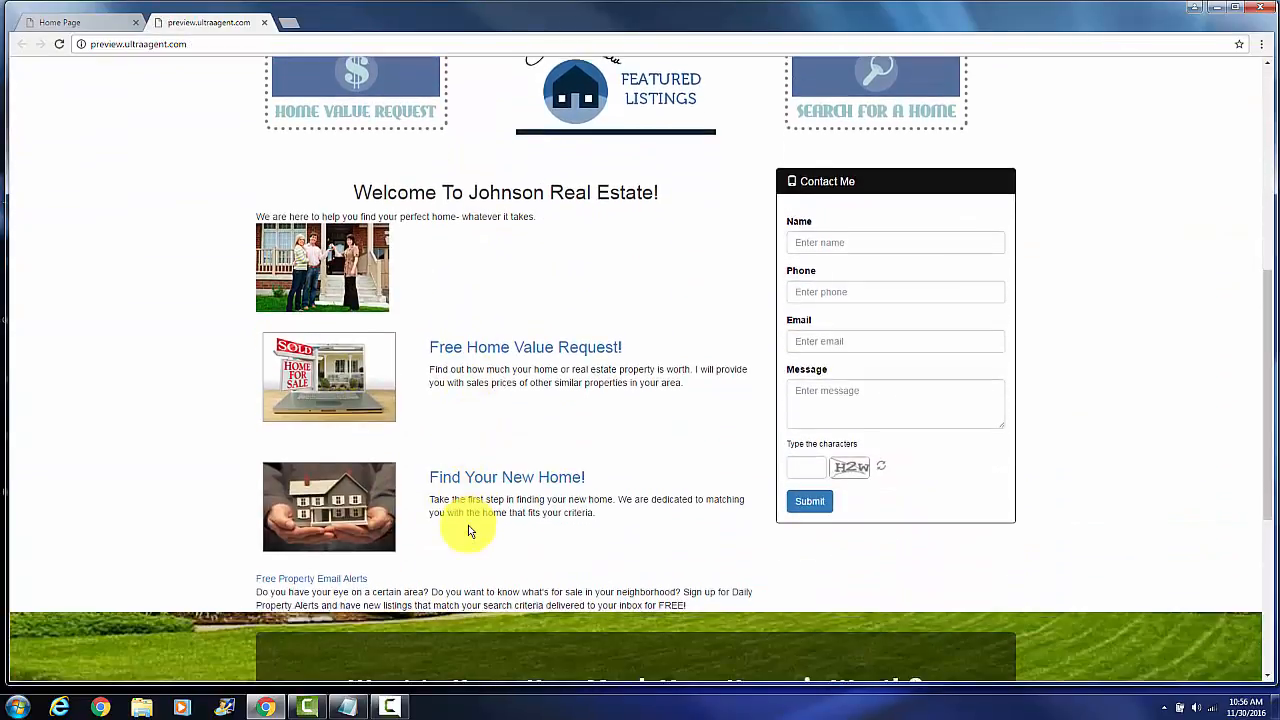
scroll(466, 527, down, 3)
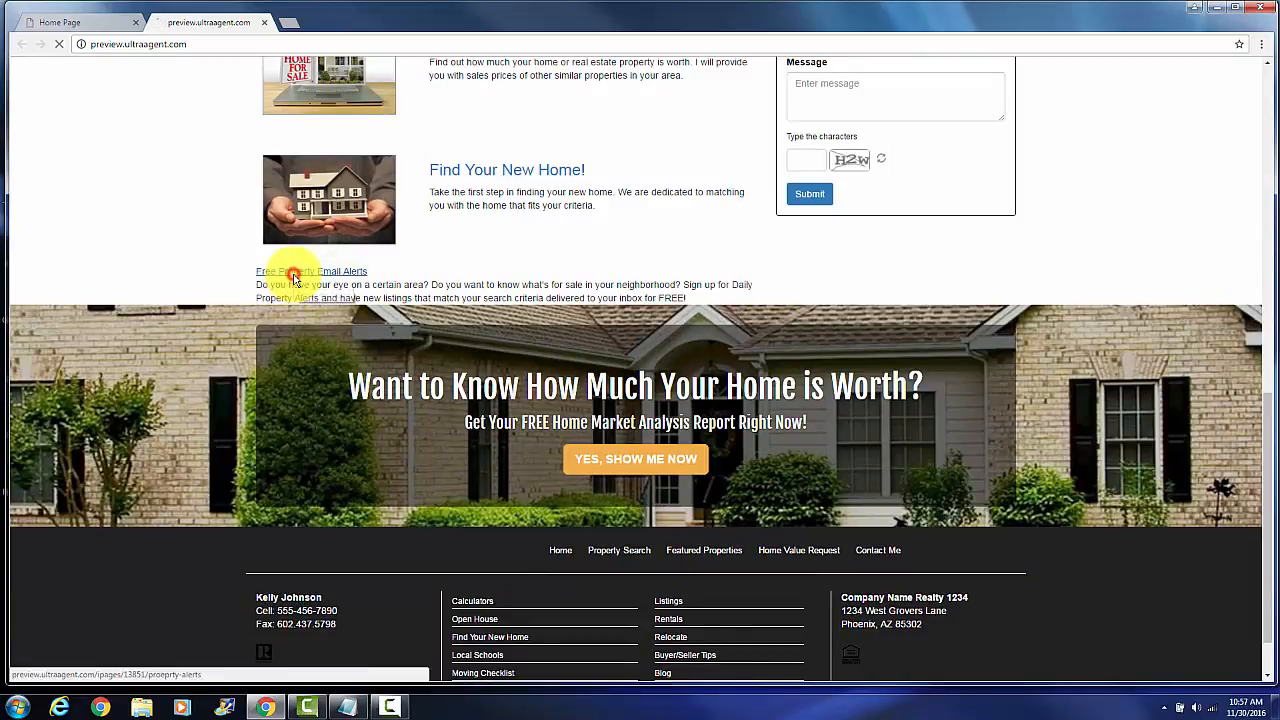
click(293, 274)
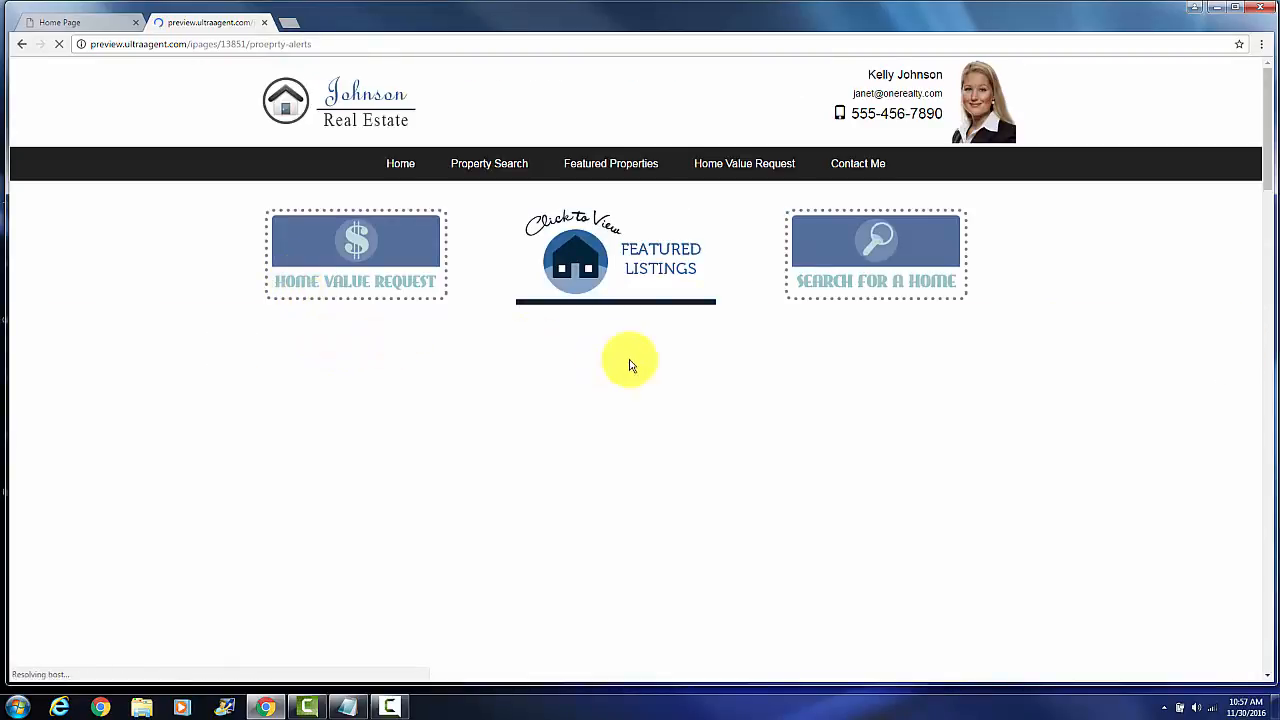
scroll(1148, 375, down, 1)
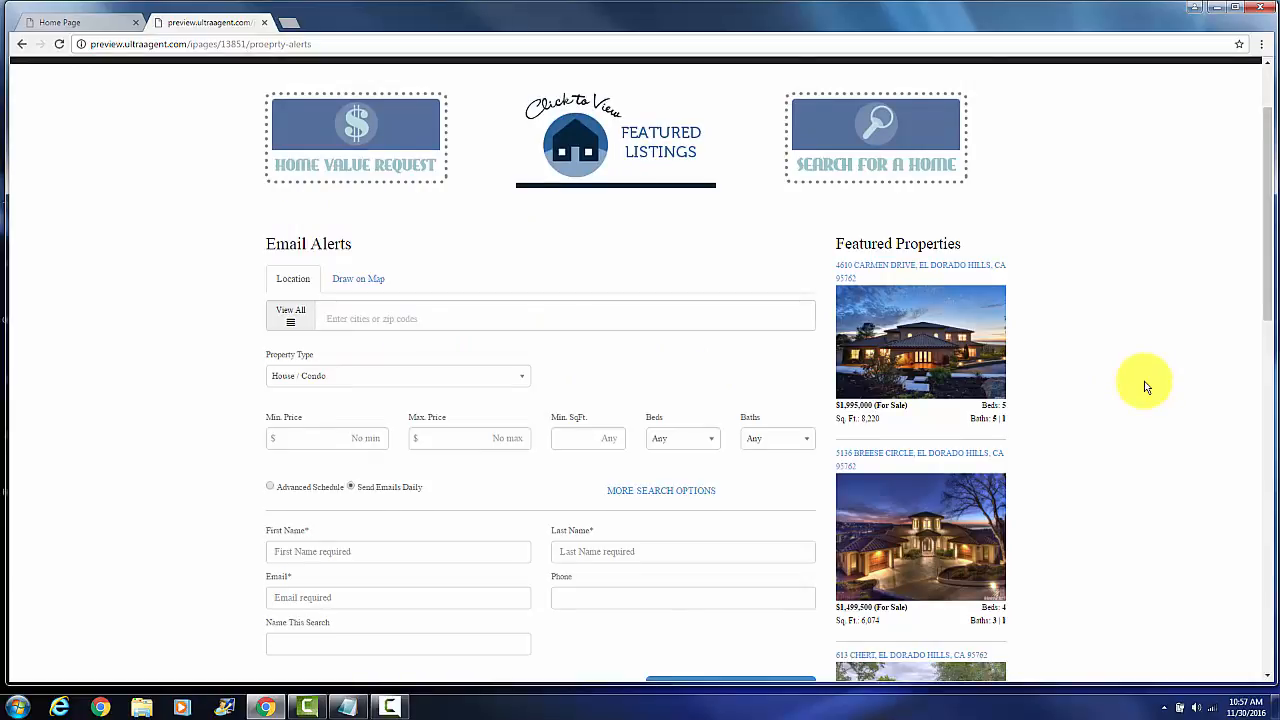
scroll(1146, 387, down, 1)
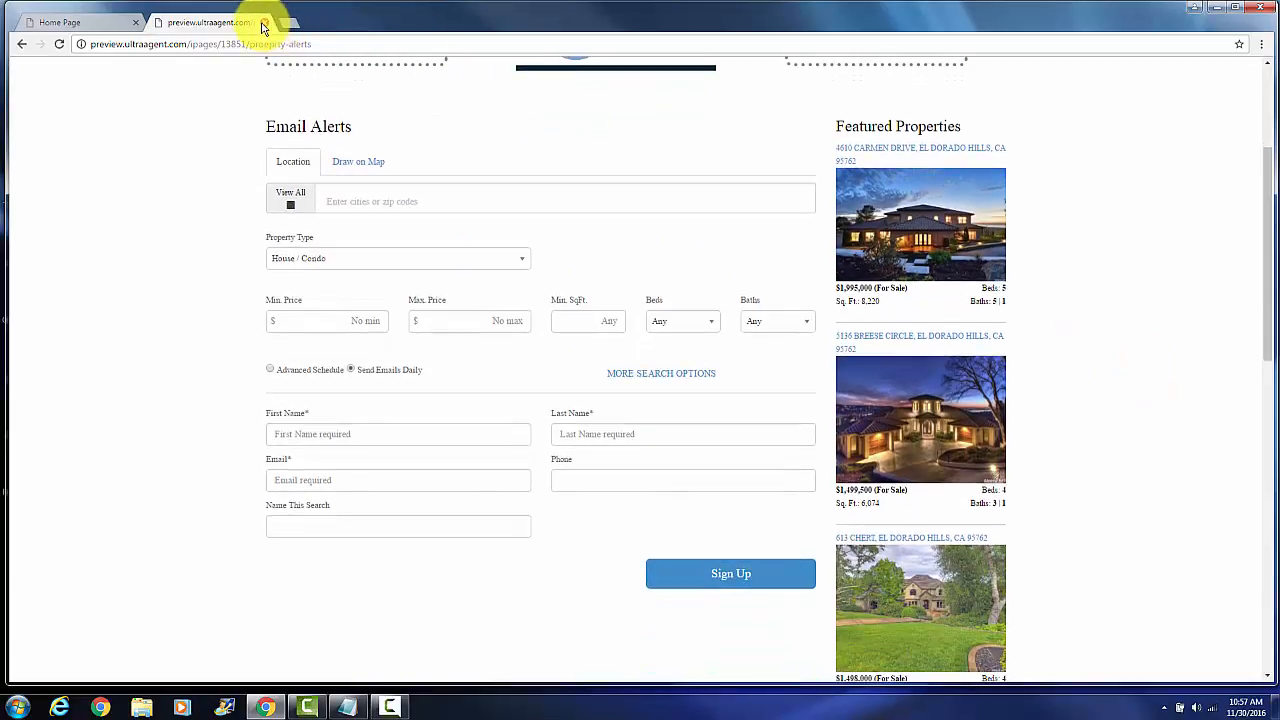
click(262, 23)
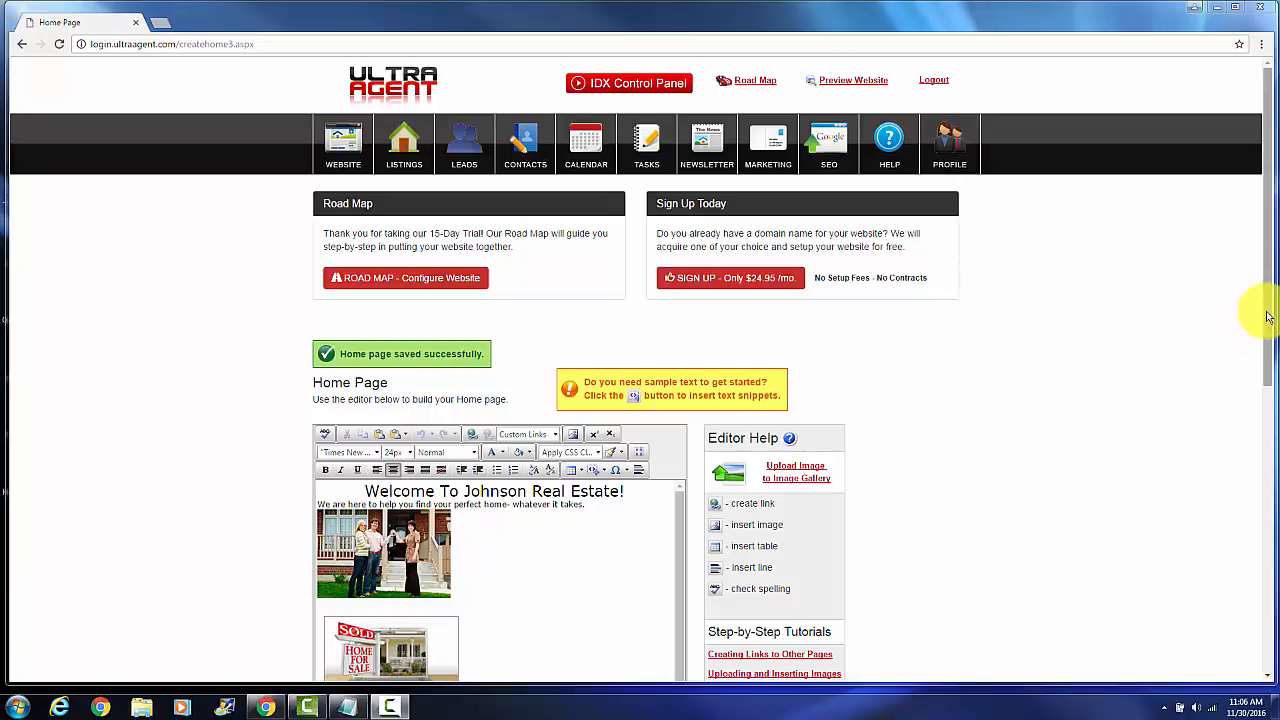
Delete all of the home page's HTML code and save the empty page
drag(1266, 313, 1249, 457)
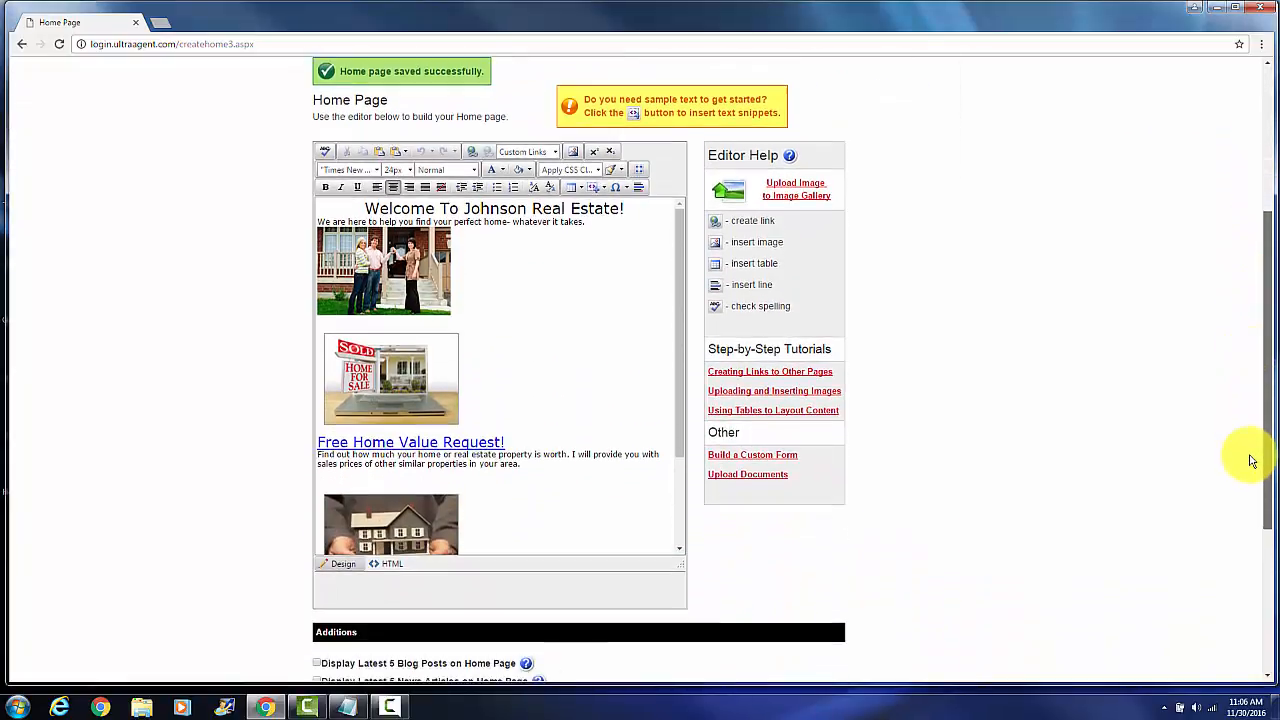
click(392, 565)
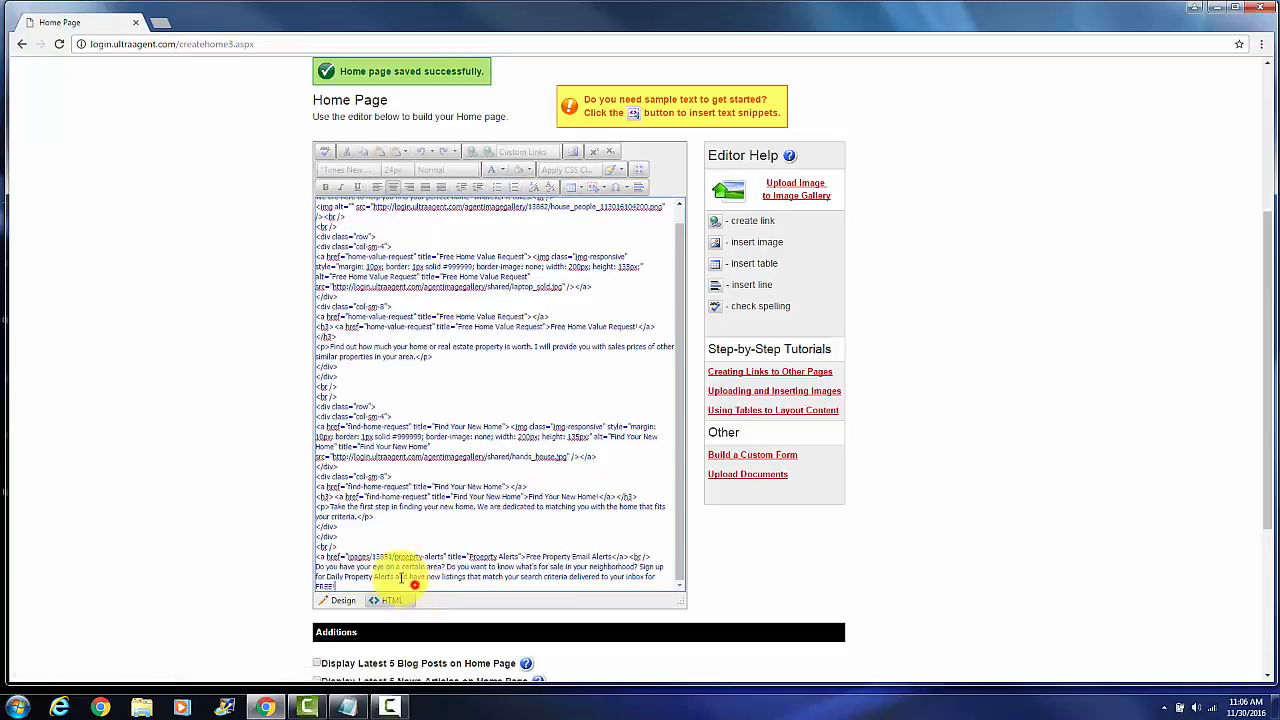
drag(403, 579, 294, 156)
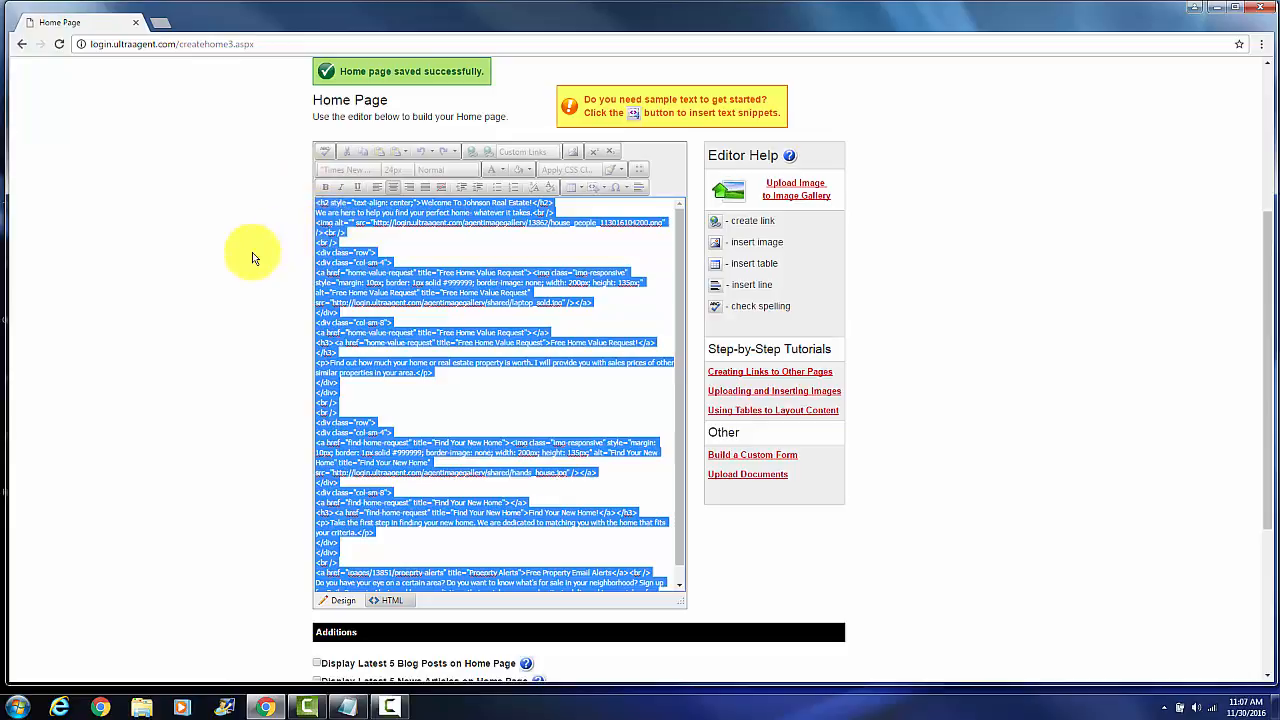
key(Delete)
scroll(966, 340, down, 3)
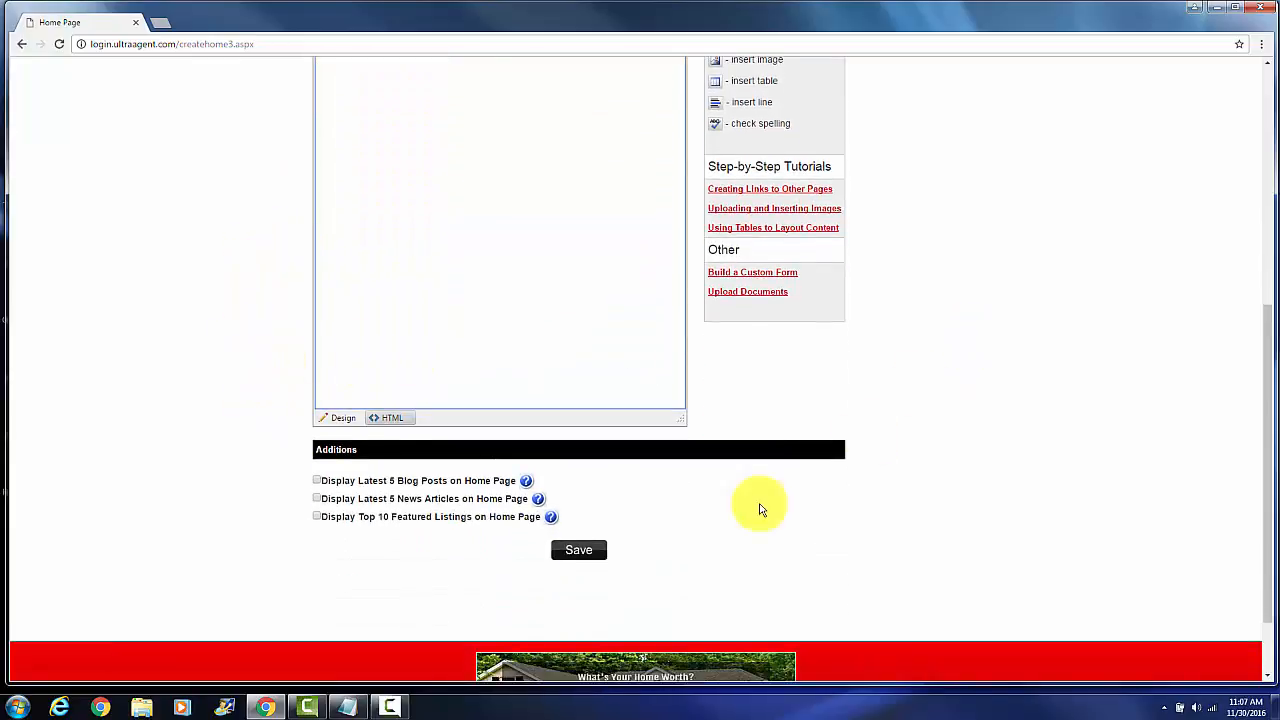
click(595, 551)
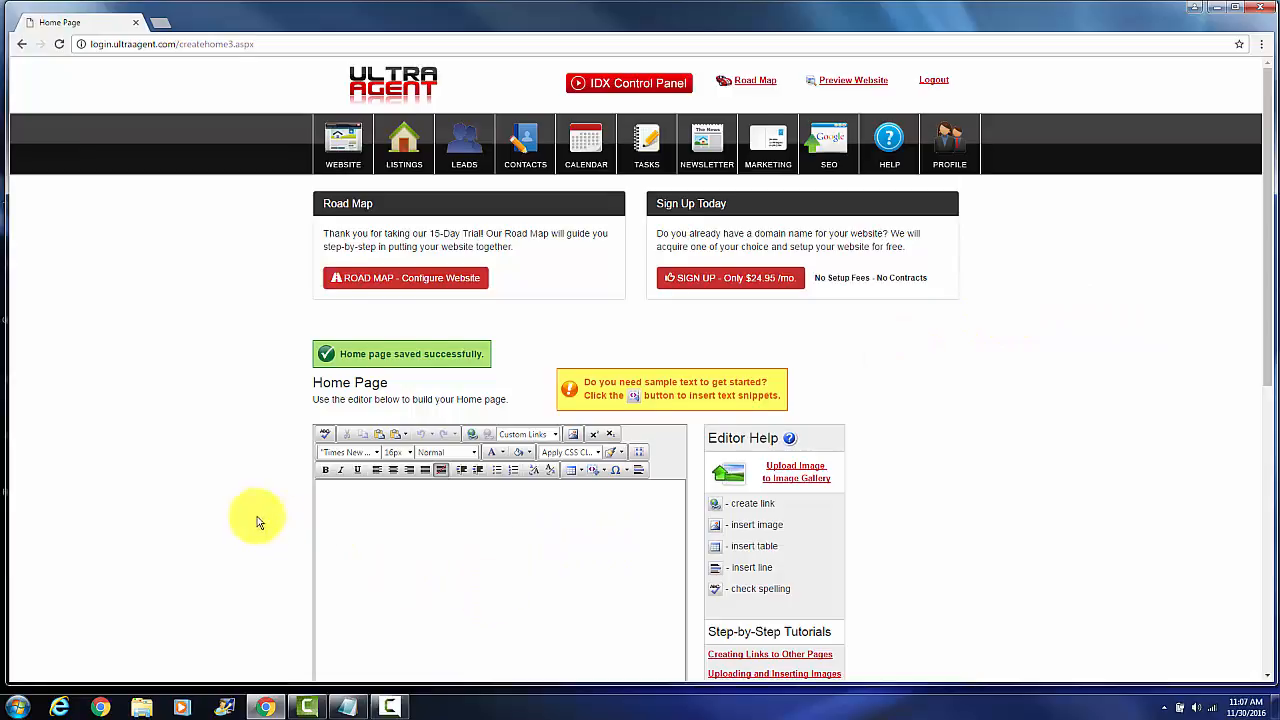
Enable Display Latest 5 News Articles on Home Page and save the page
scroll(255, 518, down, 3)
scroll(253, 520, down, 3)
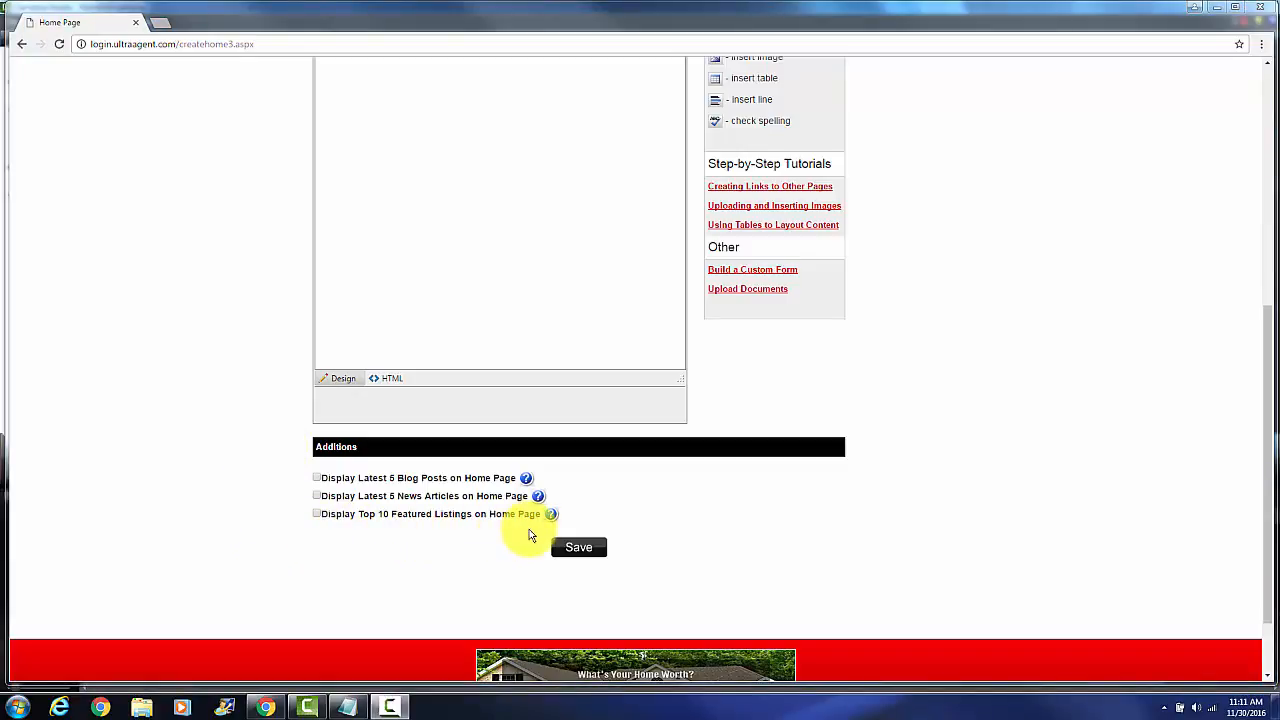
click(318, 496)
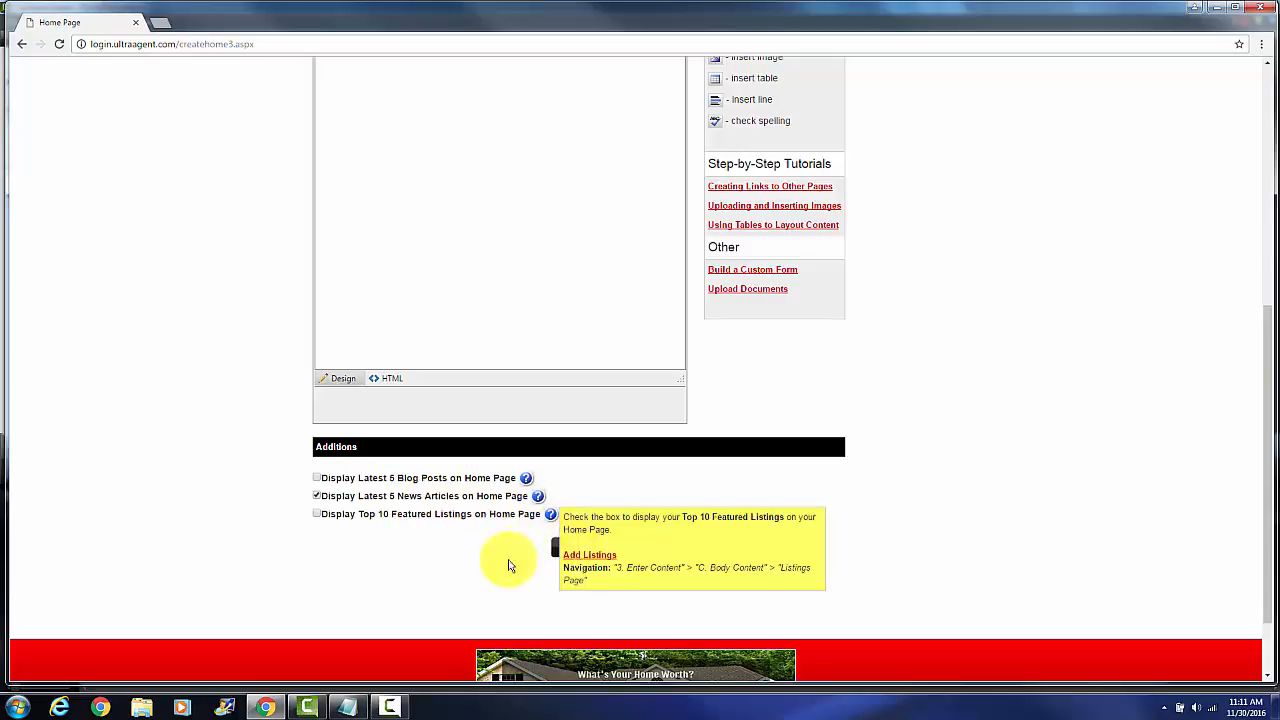
click(568, 549)
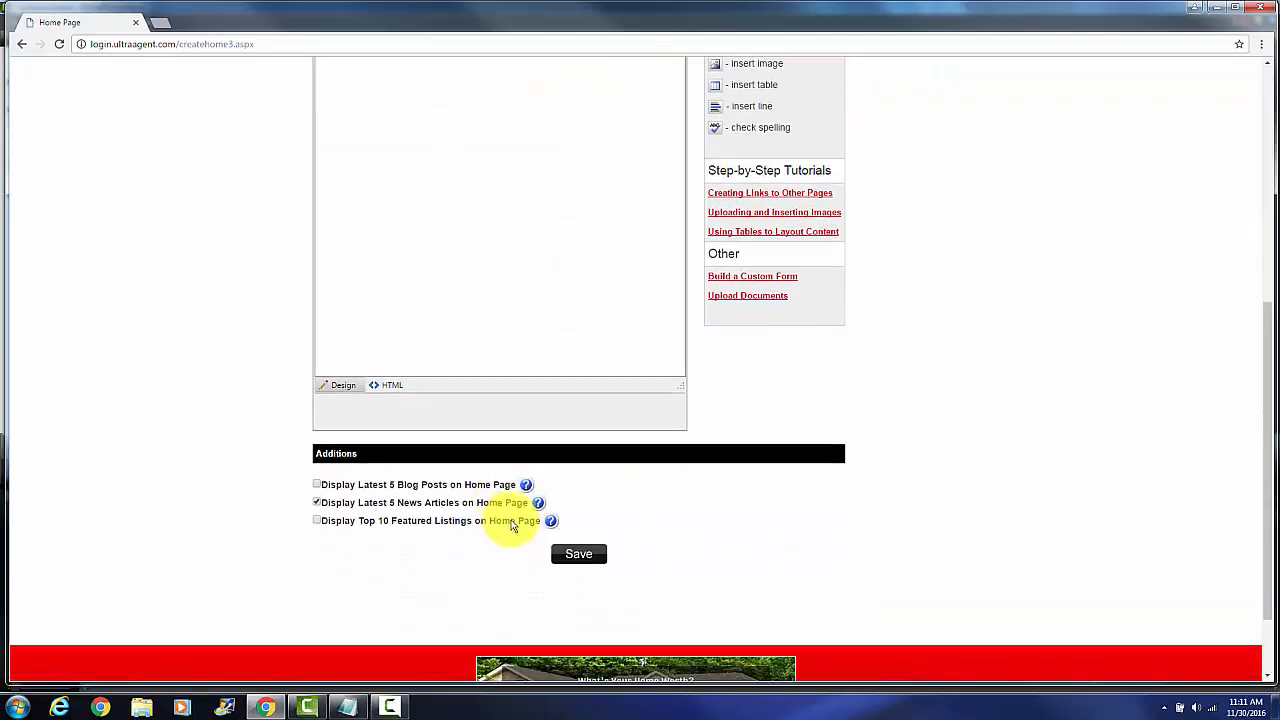
Open the news feed settings for the home page, select REALTOR Magazine as the RSS feed and save the News page
mouse_move(539, 507)
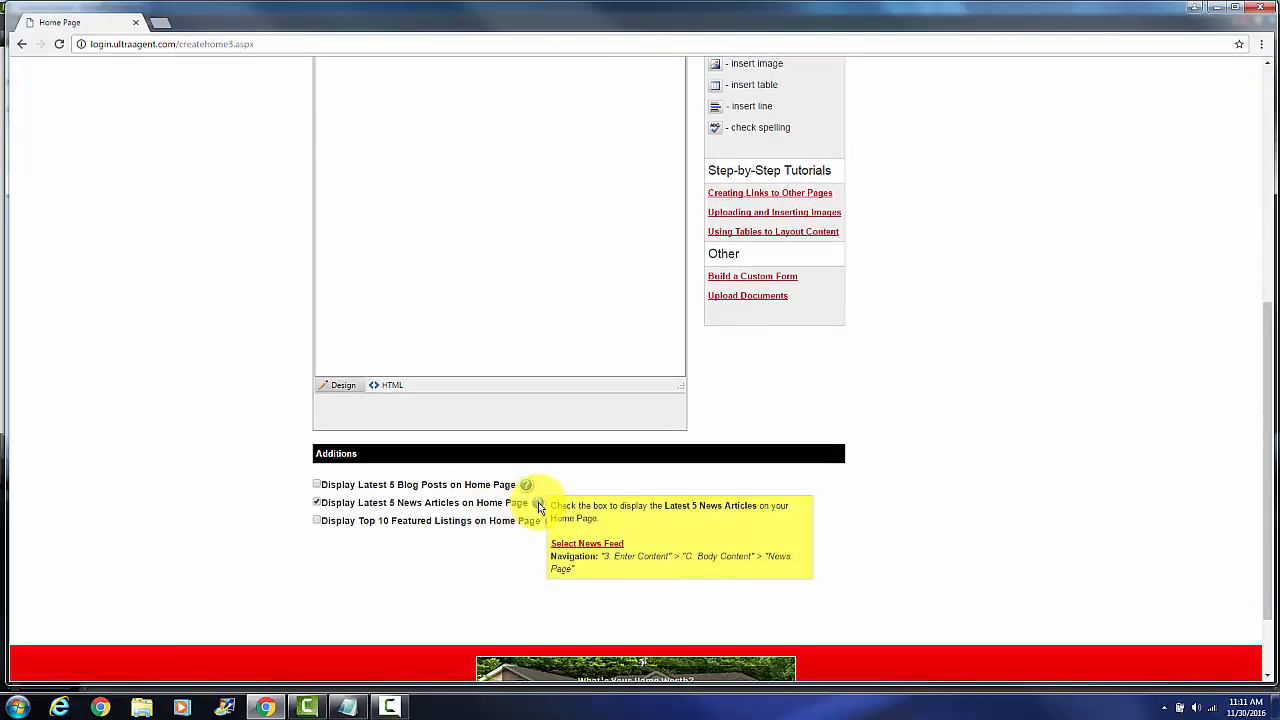
click(599, 547)
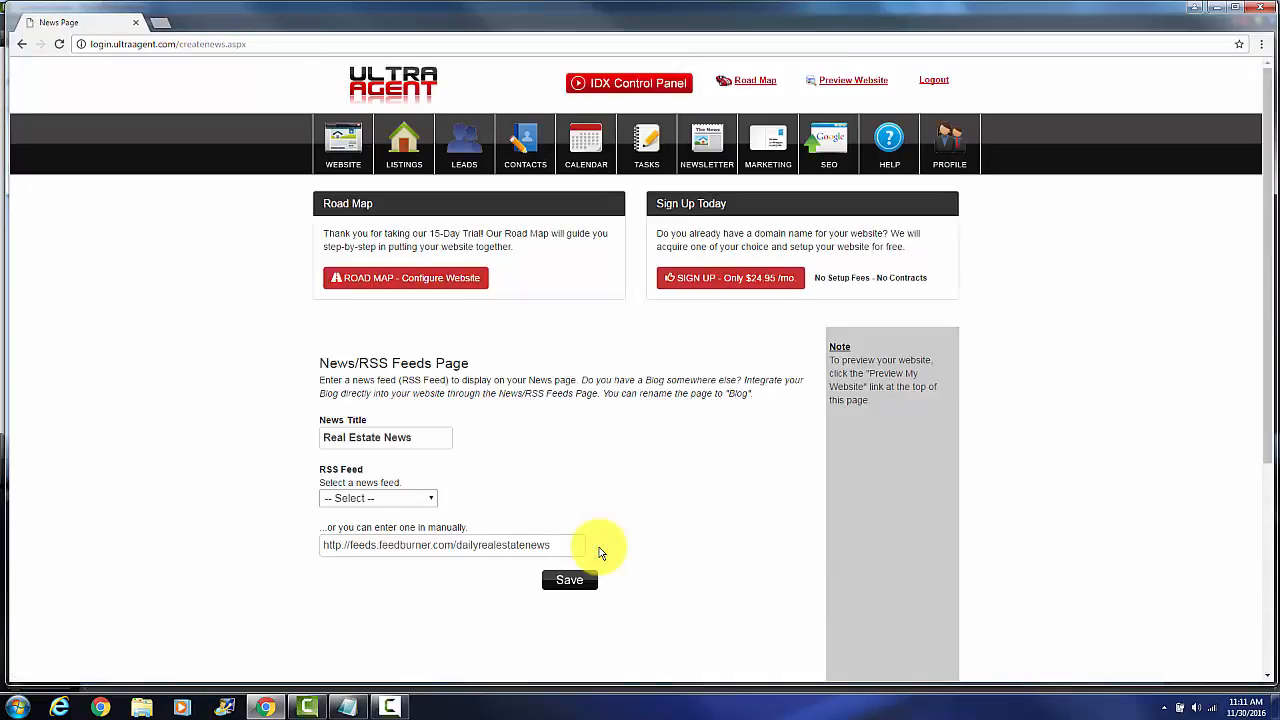
scroll(500, 443, down, 1)
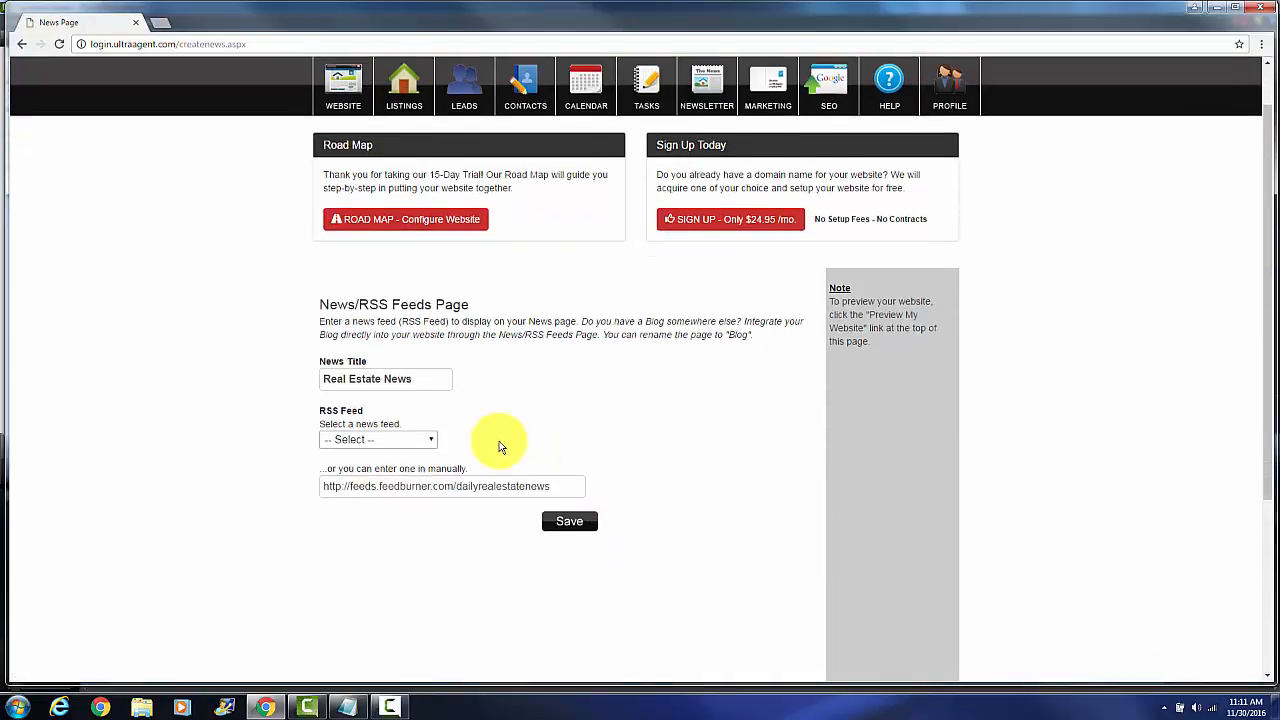
click(433, 433)
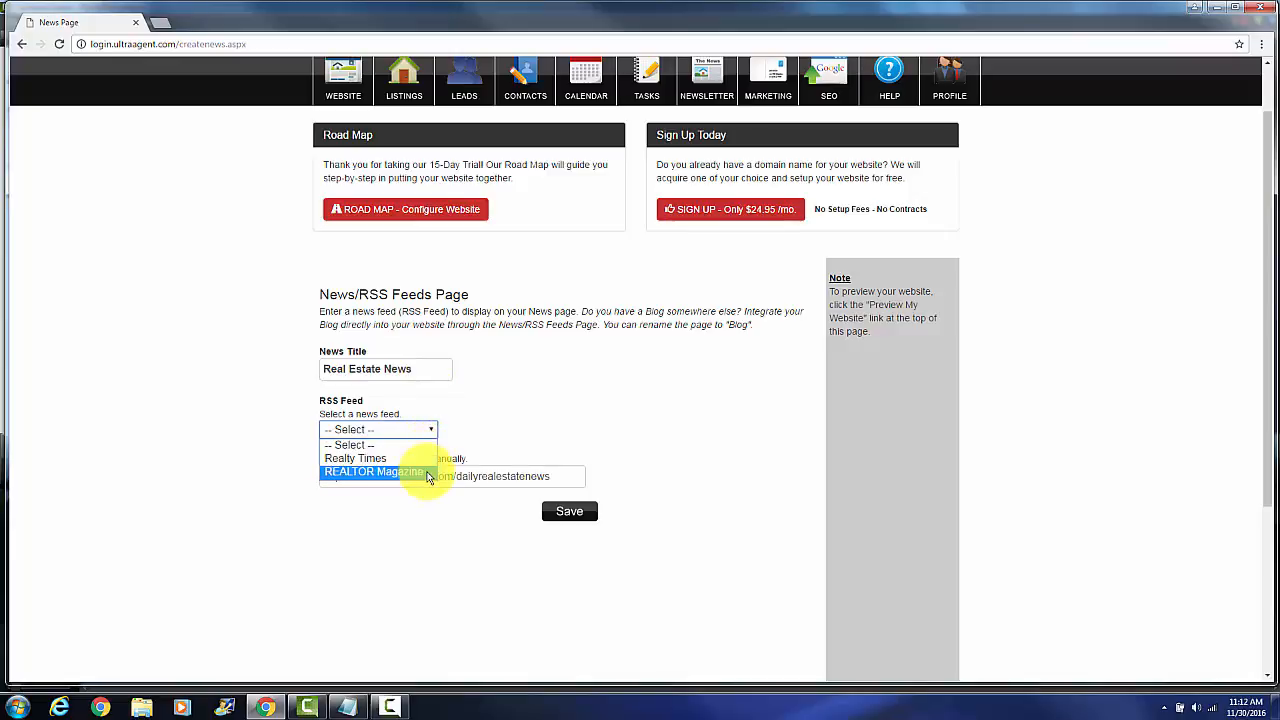
click(427, 474)
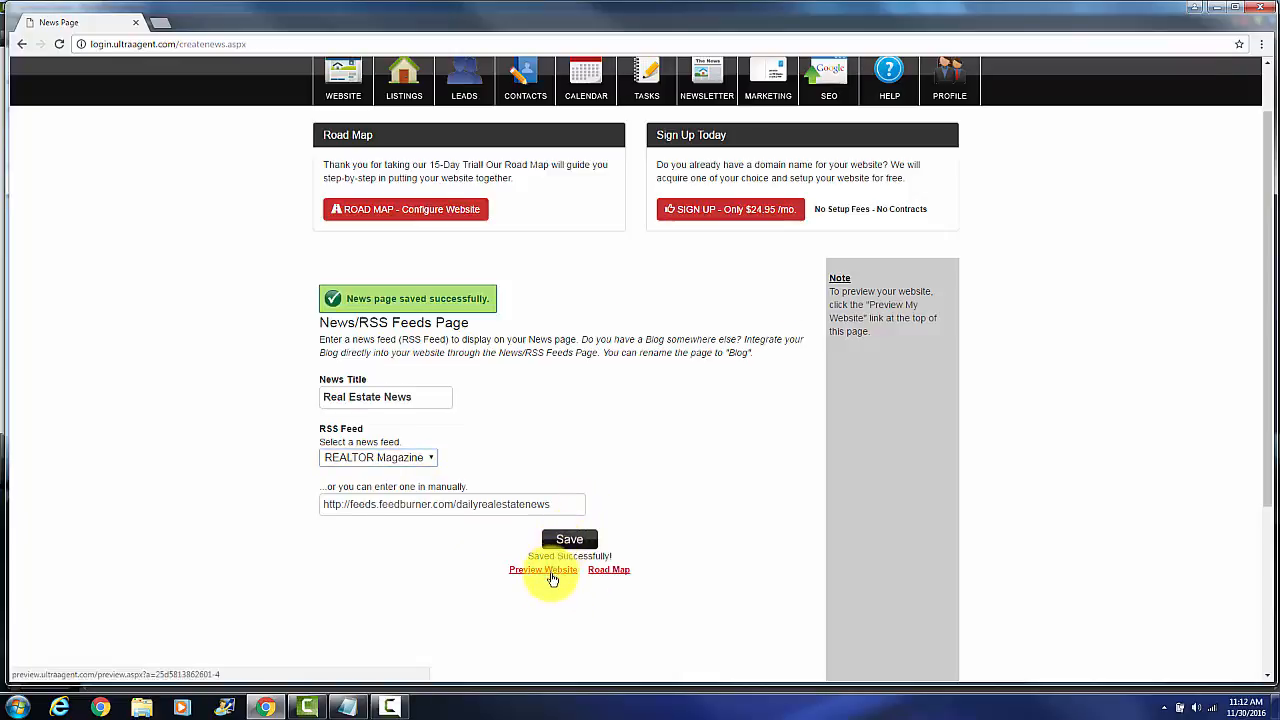
Preview the website and review the Real Estate News articles on the home page, closing the preview when done
click(550, 574)
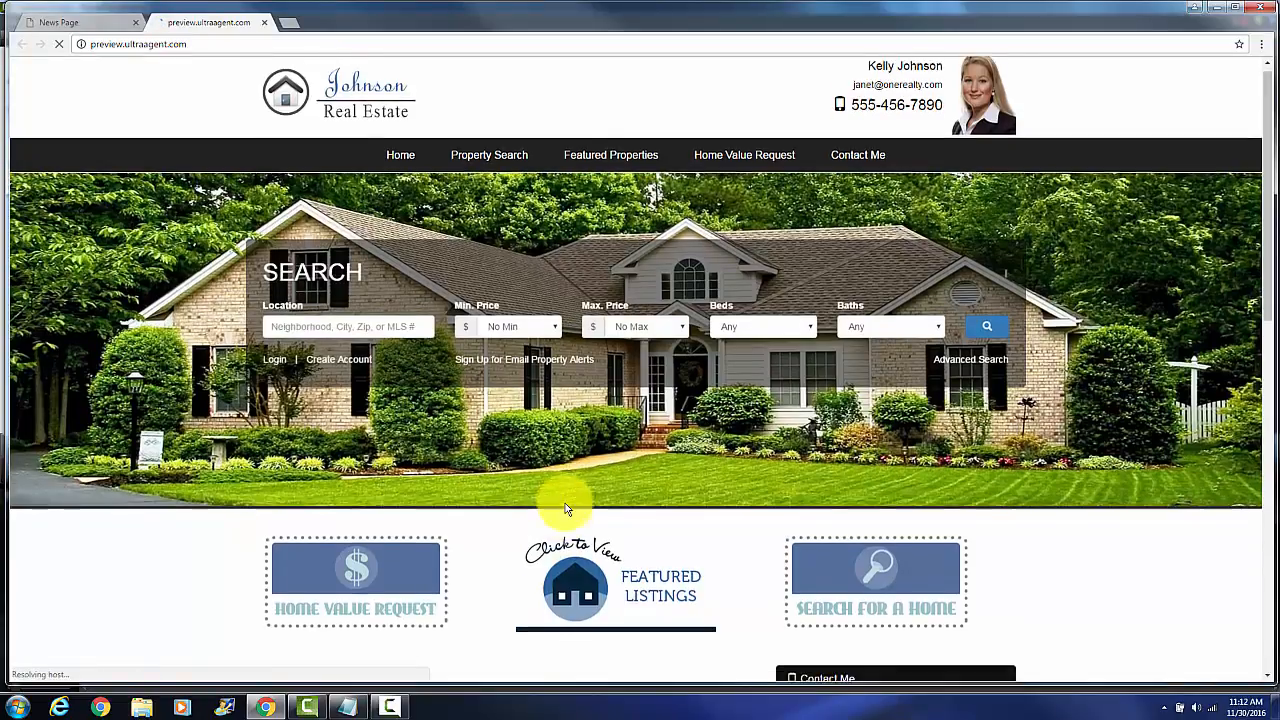
scroll(564, 508, down, 5)
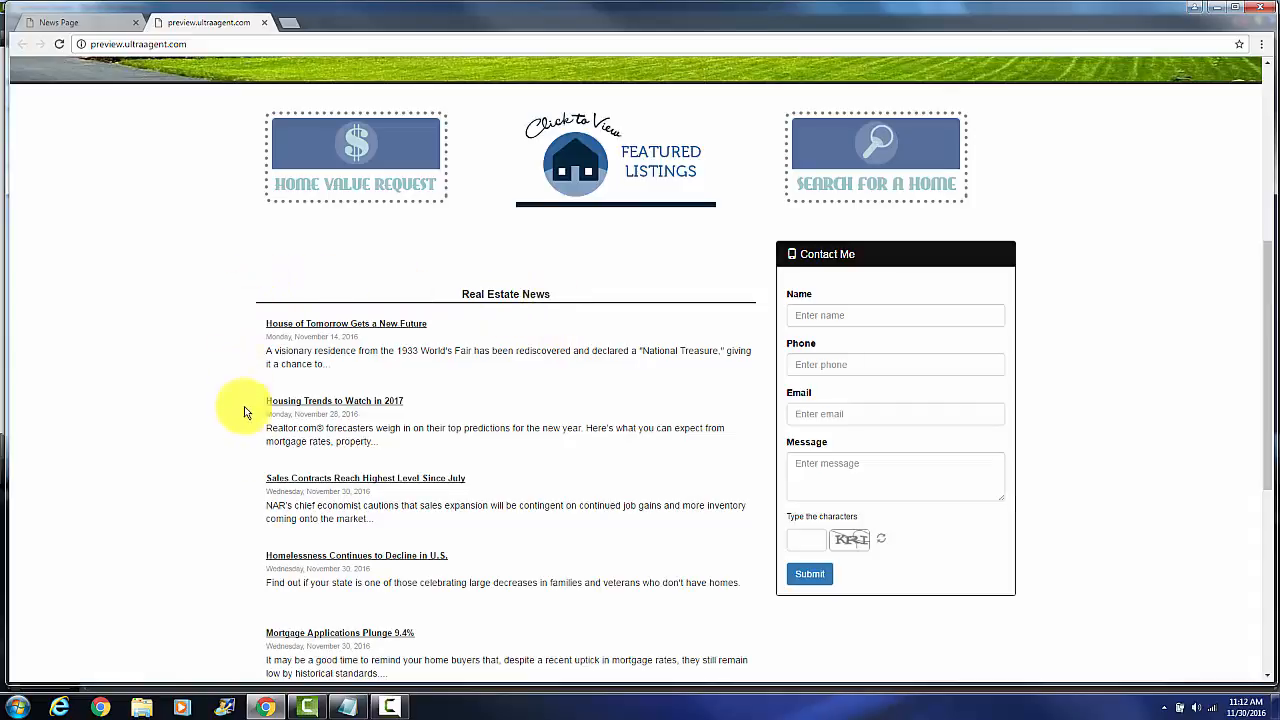
scroll(236, 612, down, 1)
scroll(236, 612, down, 1)
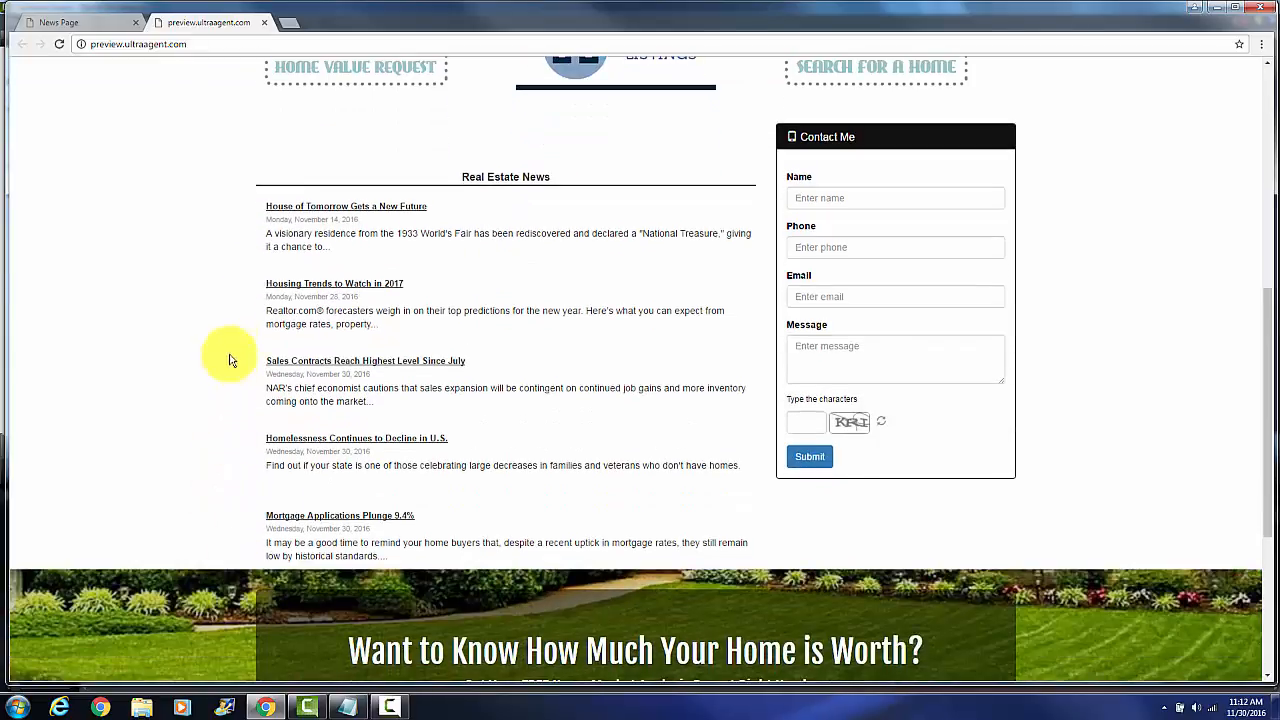
scroll(223, 189, up, 5)
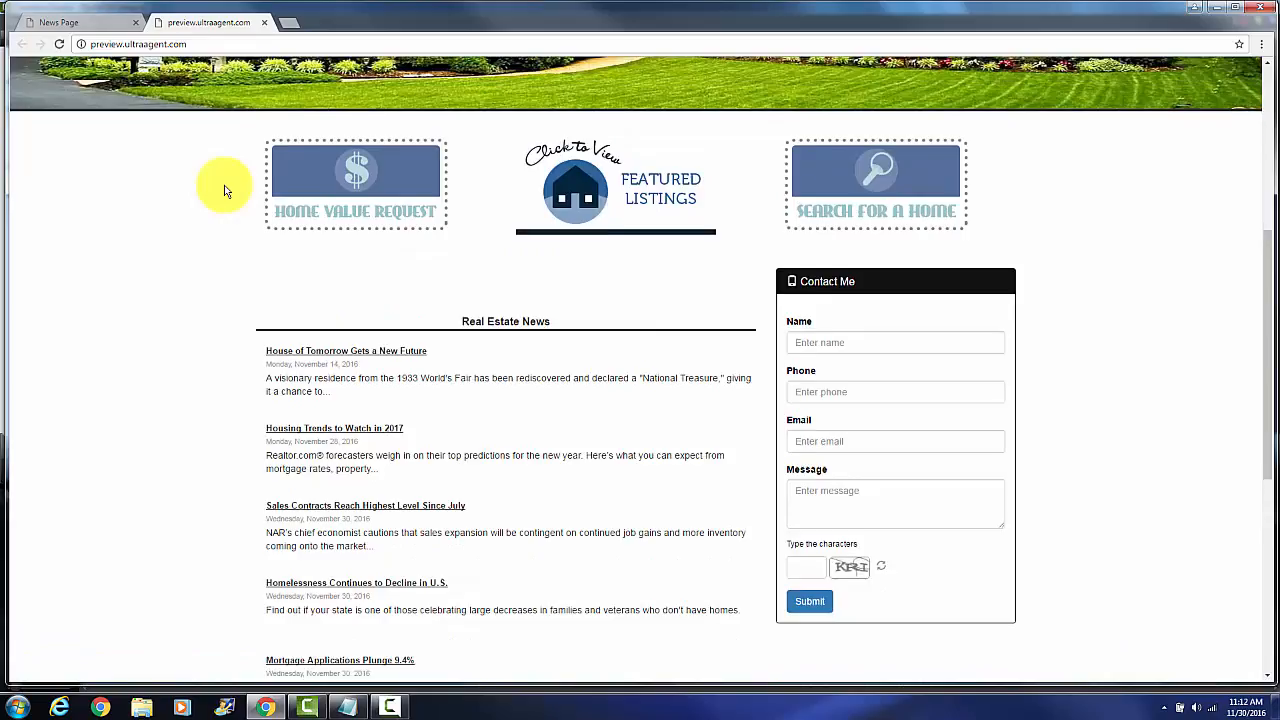
click(264, 23)
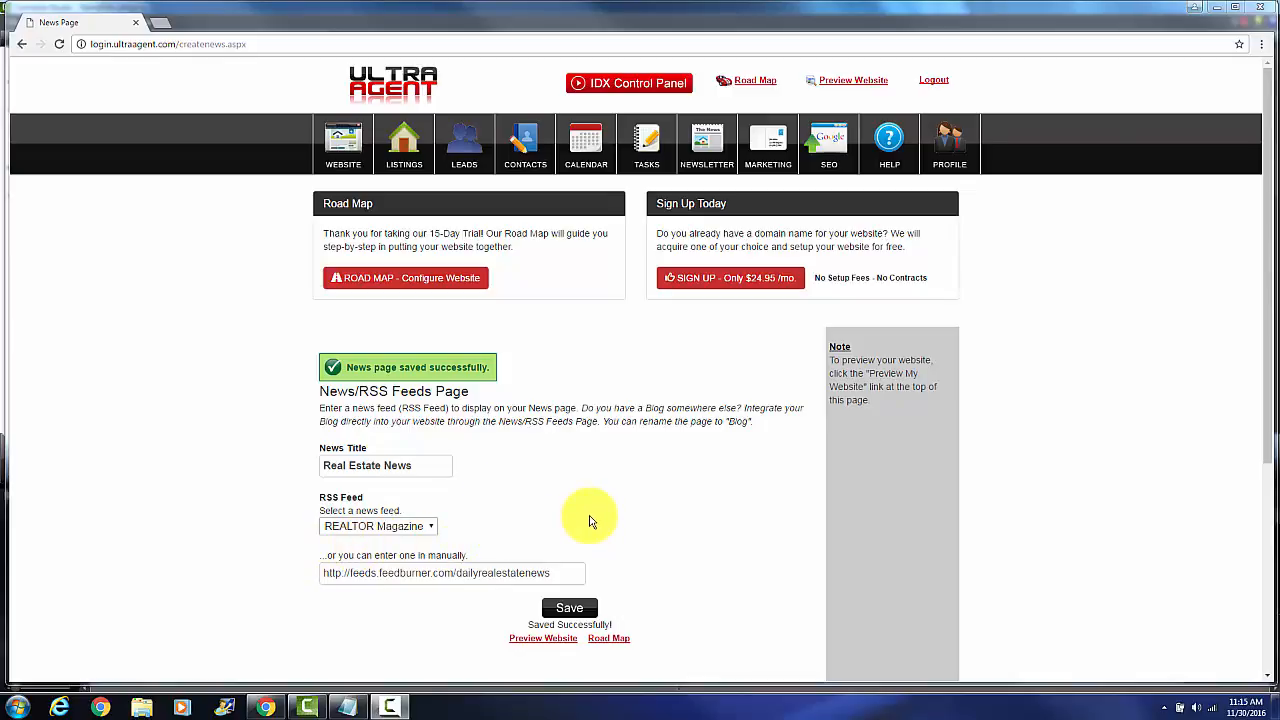
Open the Website management page with the theme and page settings
click(342, 165)
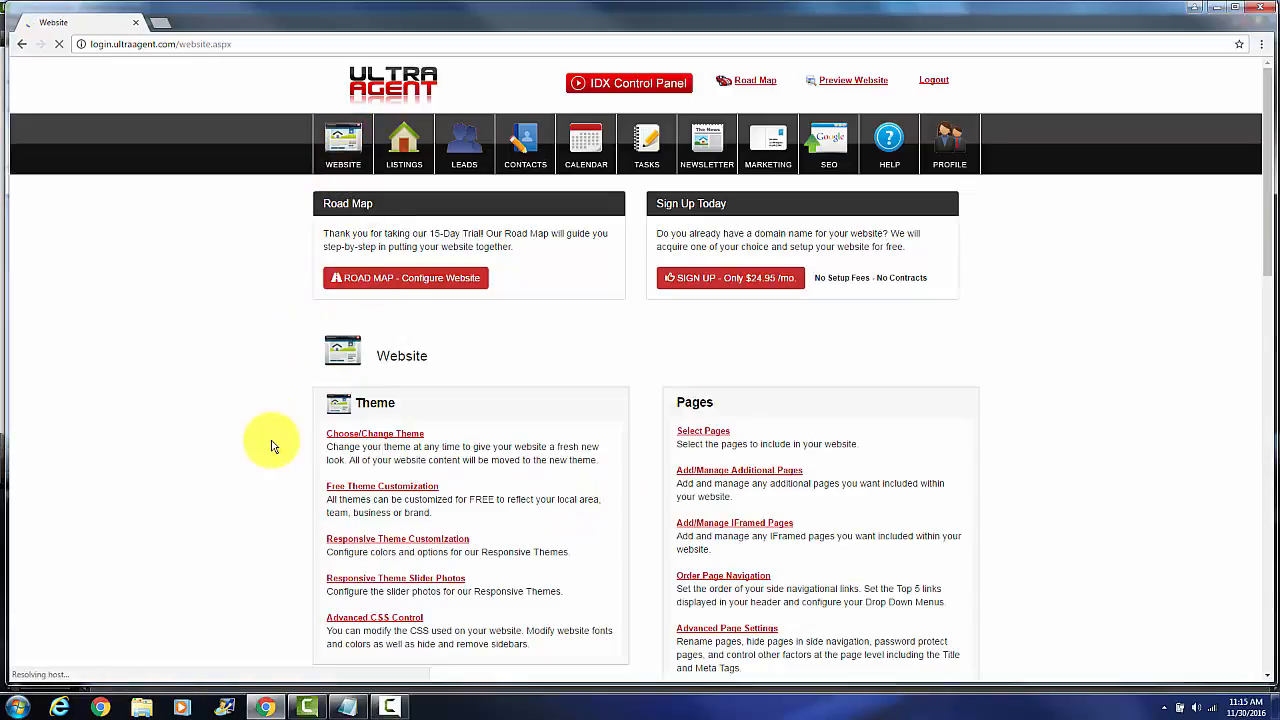